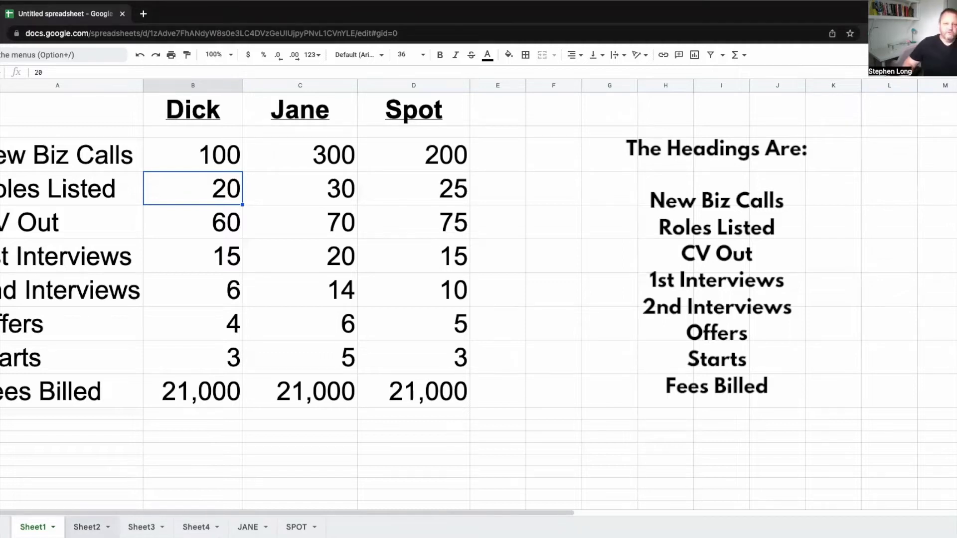
Step: Move from Sheet2's conversion factors to Sheet3's base numbers and improvement projections
click(86, 527)
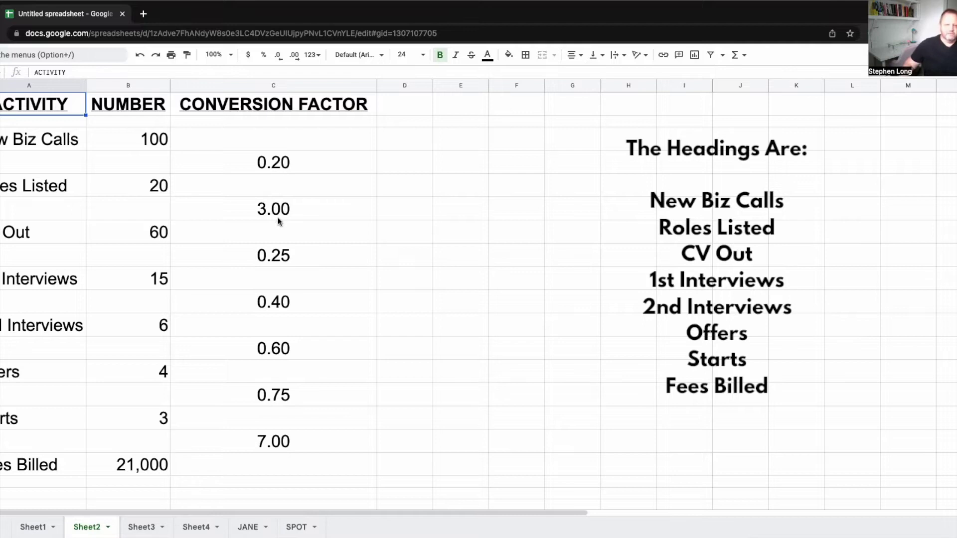
click(141, 527)
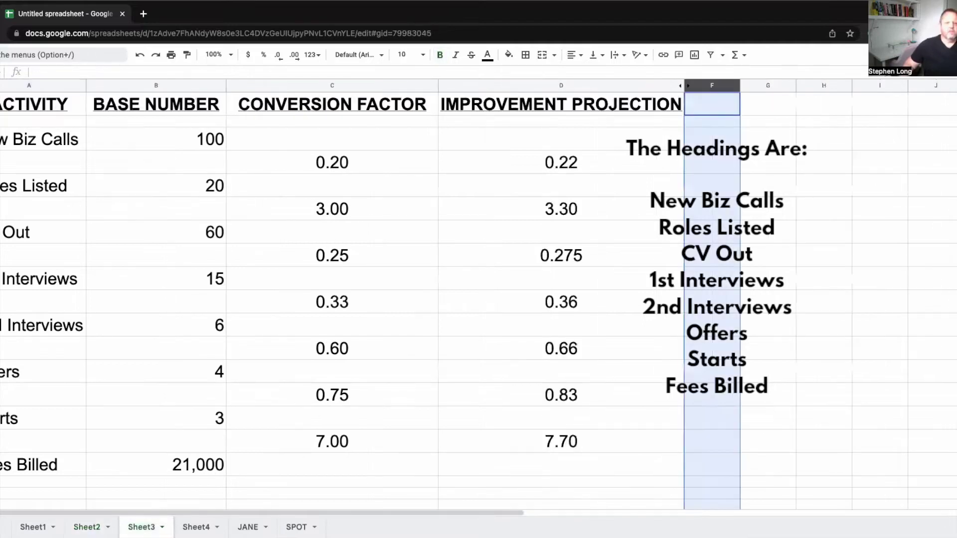
click(780, 187)
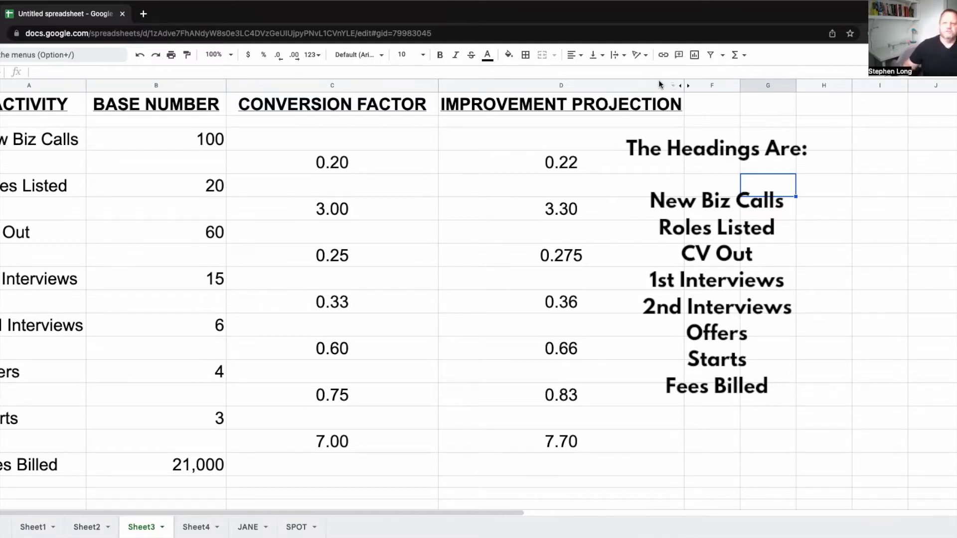
Step: Unhide the hidden column between D and F on Sheet3, then select its 110 New Biz Calls result
drag(657, 82, 700, 87)
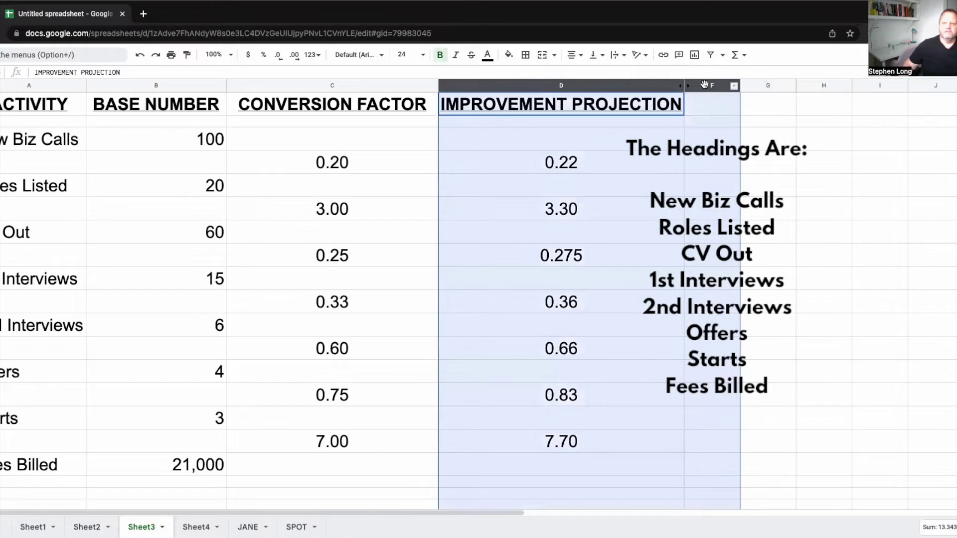
right_click(703, 87)
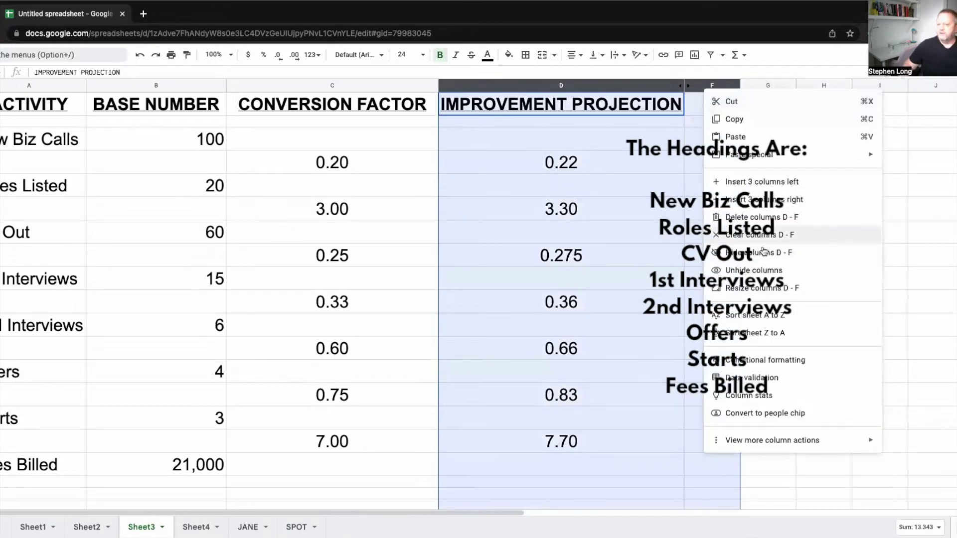
click(765, 264)
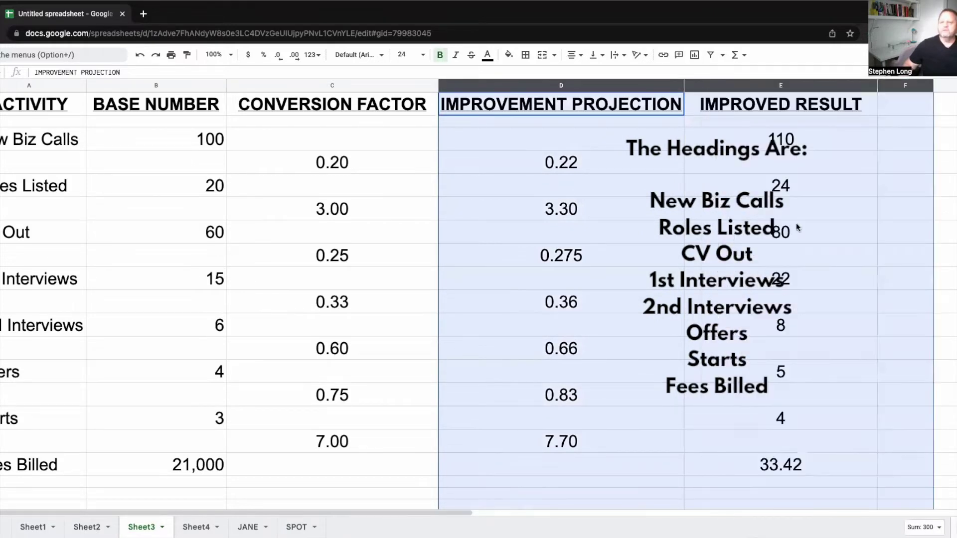
click(765, 146)
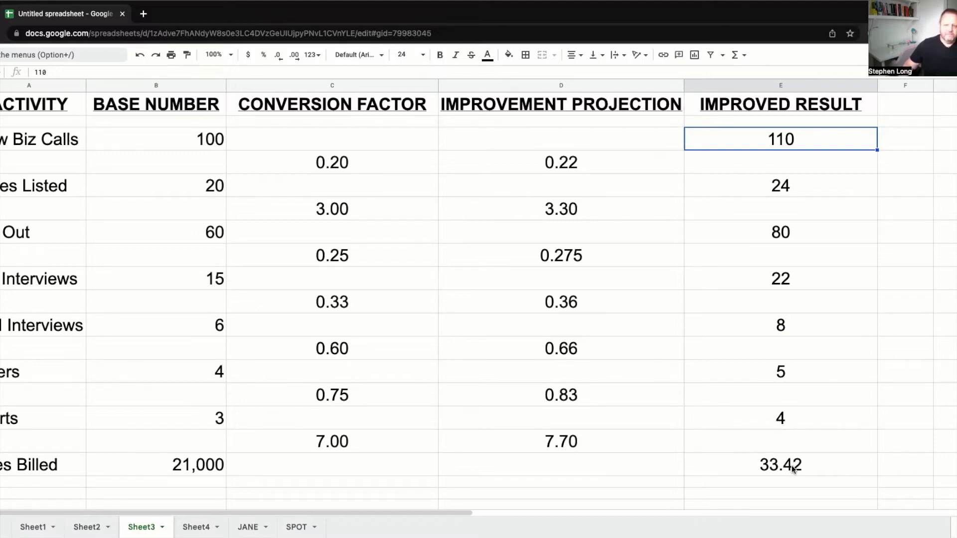
click(208, 470)
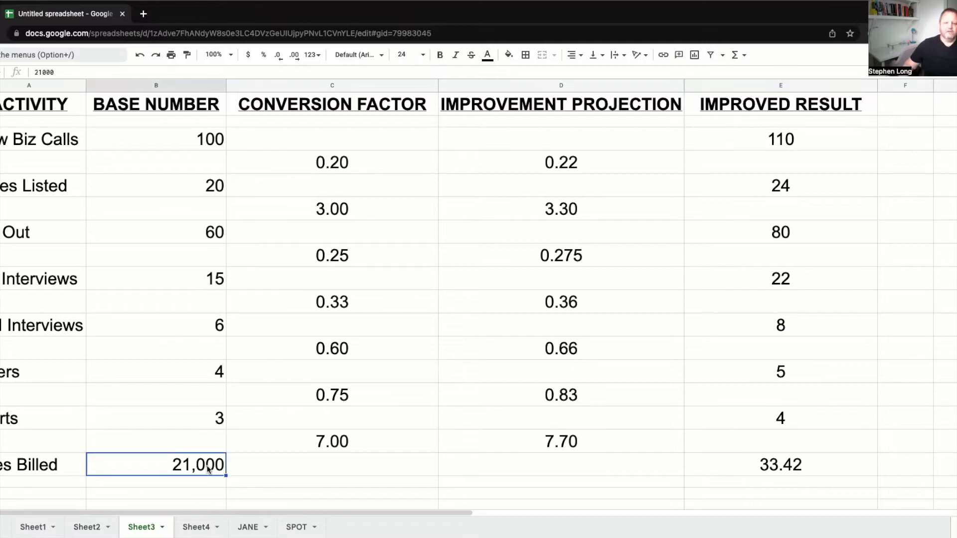
click(783, 467)
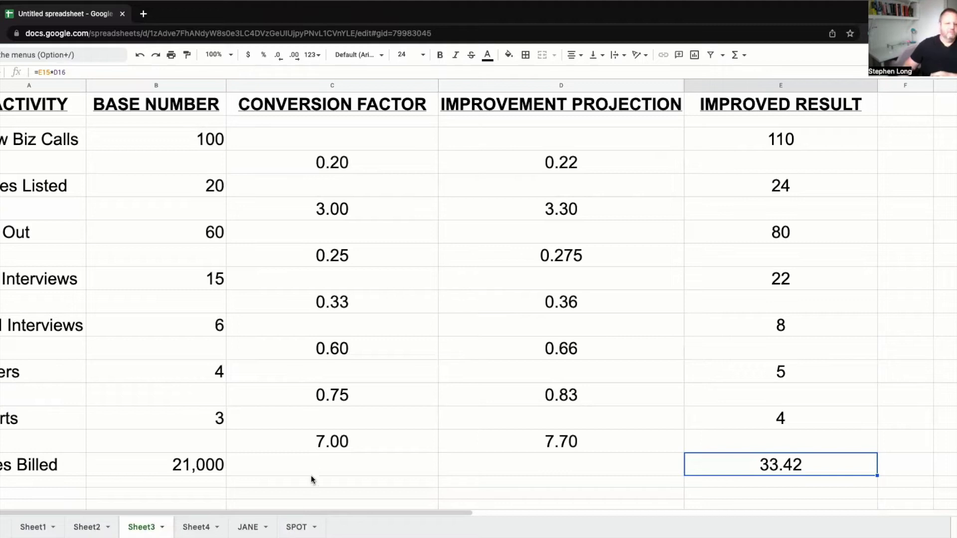
Step: Switch to Sheet4, where every IMPROVED RESULT reads 0 and fees billed 0.00
click(196, 527)
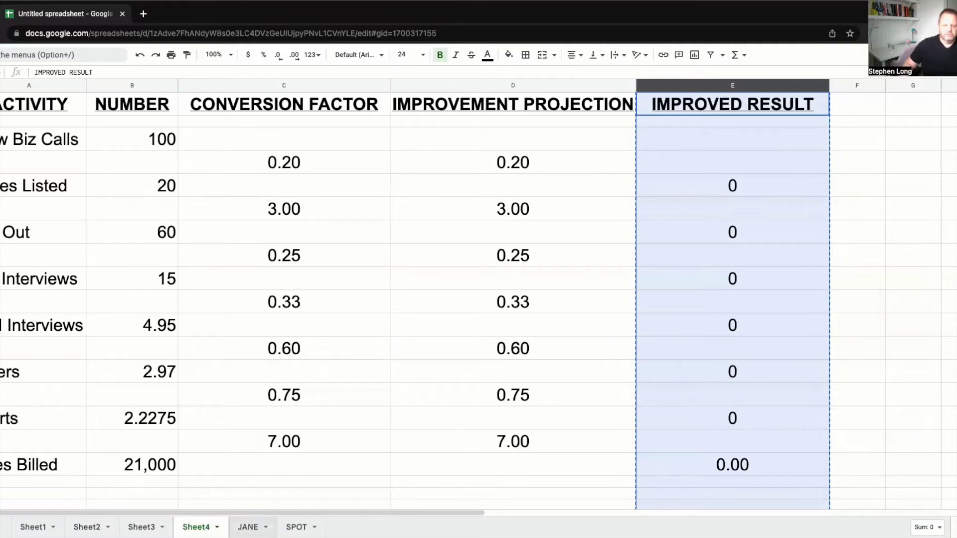
click(248, 527)
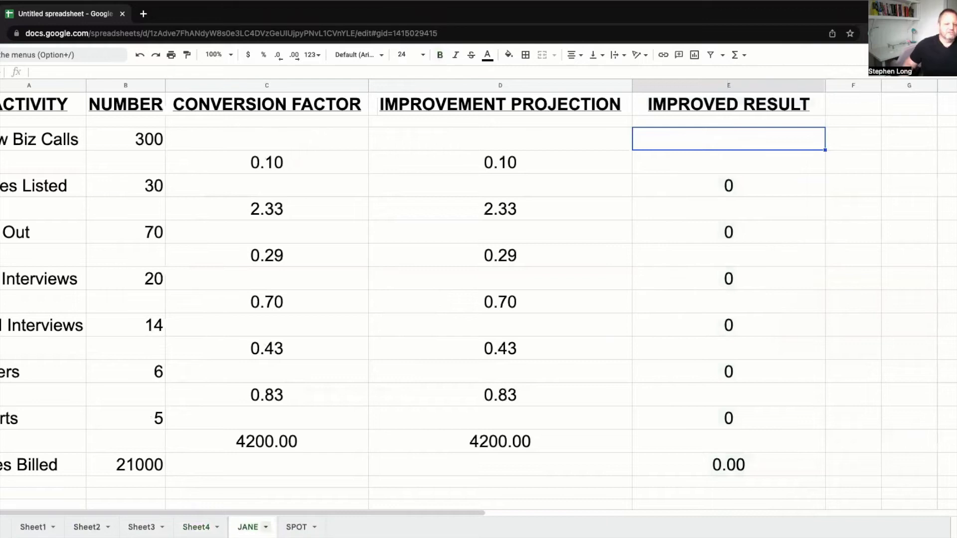
click(296, 527)
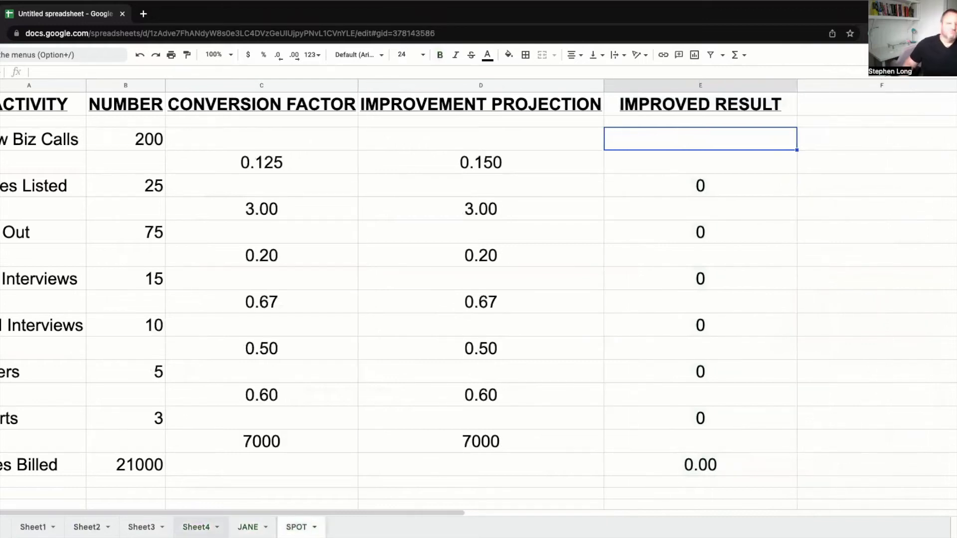
click(196, 527)
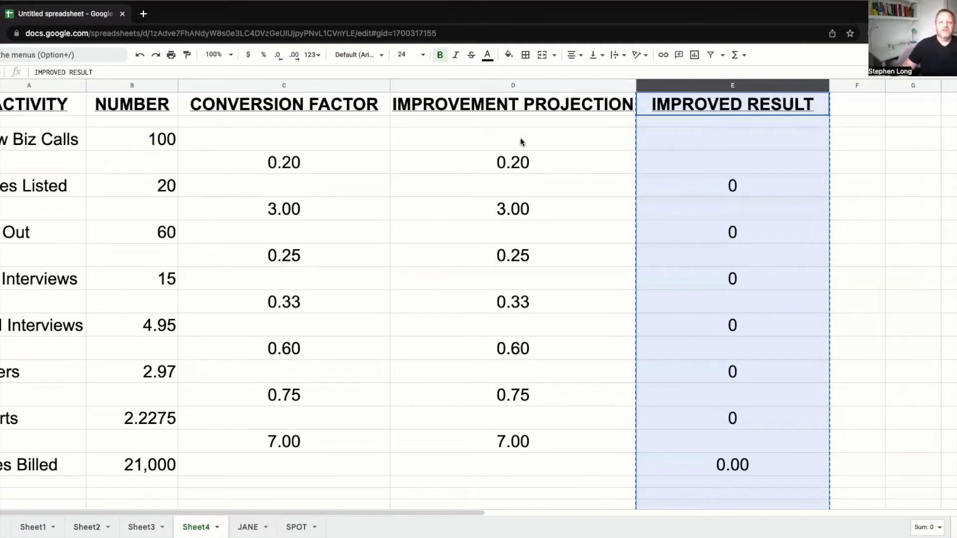
Step: Enter 135 as Sheet4's improved New Biz Calls, projecting 21.05 billed
click(694, 140)
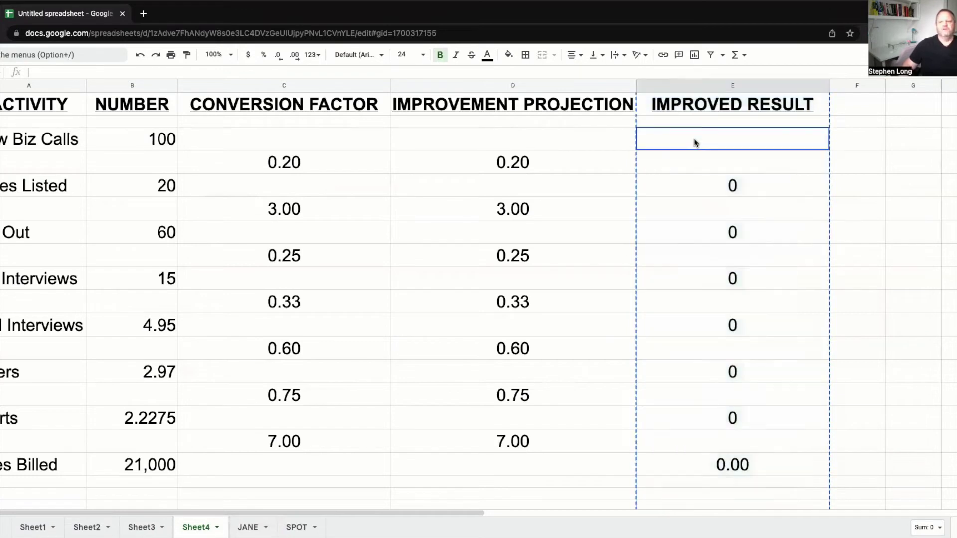
text(135)
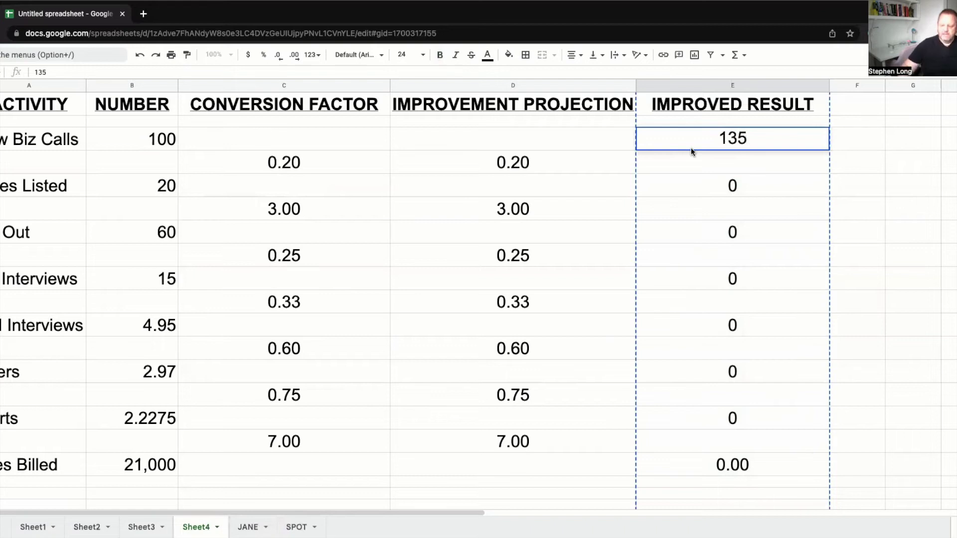
key(Return)
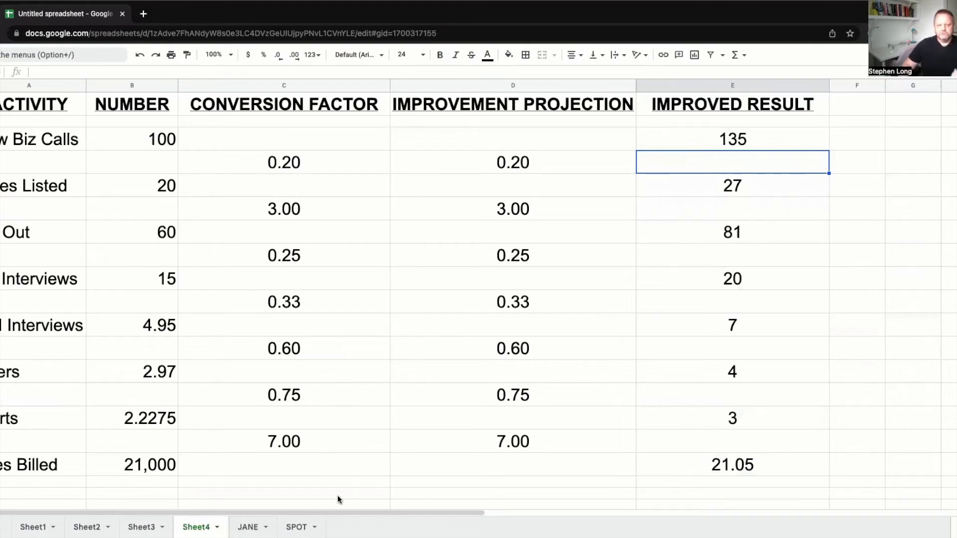
Step: Compare the JANE and SPOT sheets, then return to Sheet4
click(247, 526)
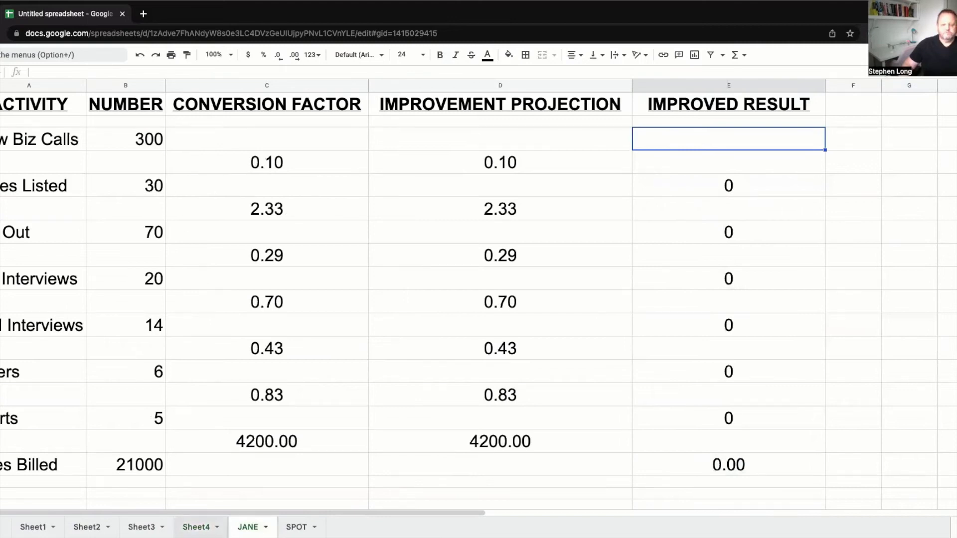
click(196, 527)
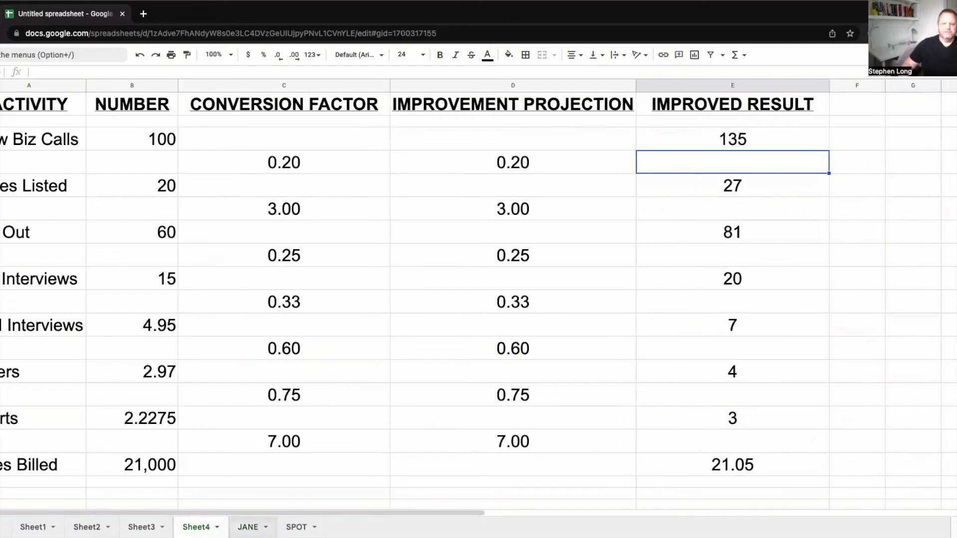
click(248, 527)
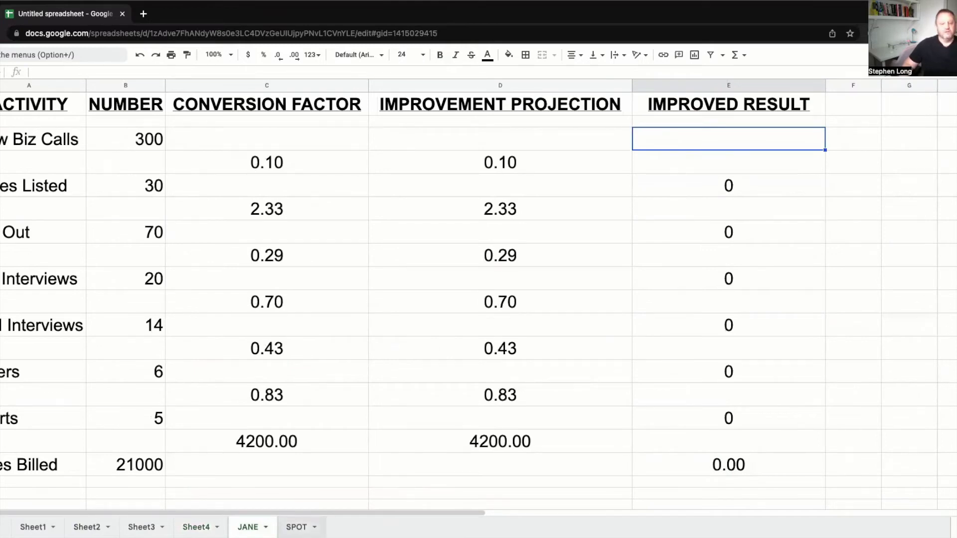
click(296, 527)
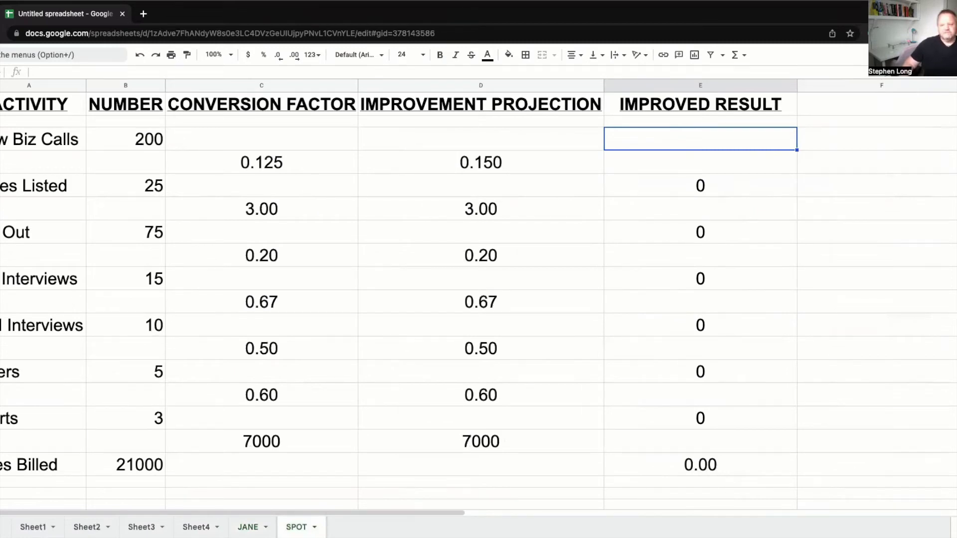
click(196, 527)
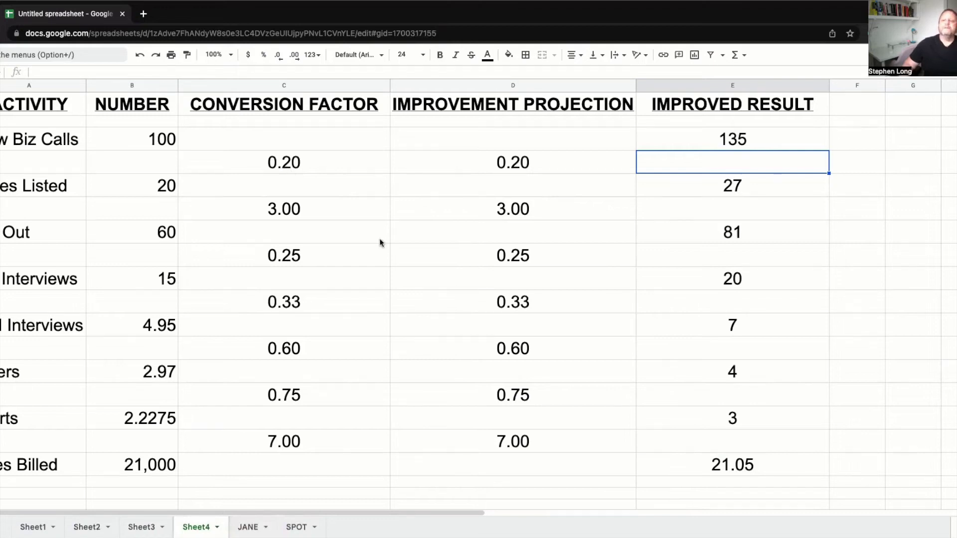
Step: Change Sheet4's first improvement projection from 0.20 to 0.21 (billed 22.10), then view JANE
click(530, 164)
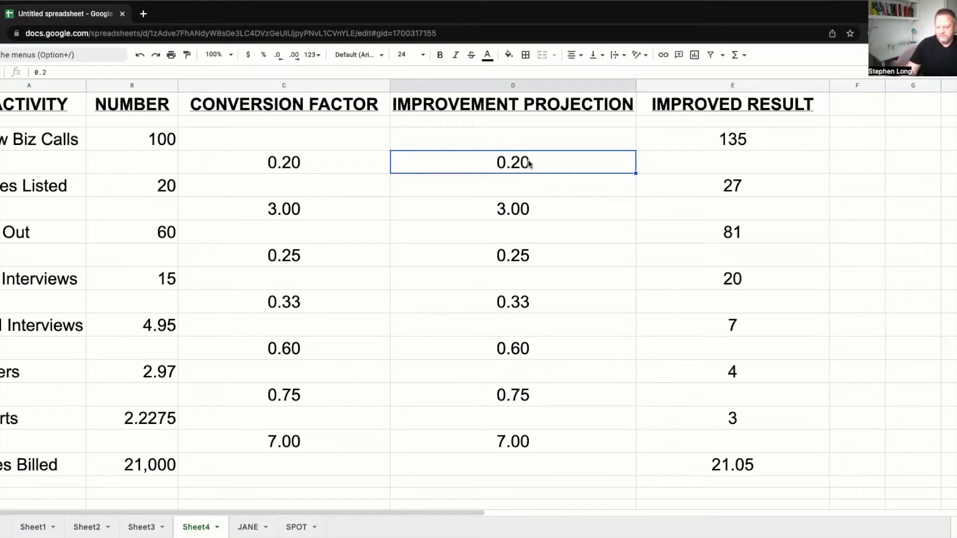
text(.21)
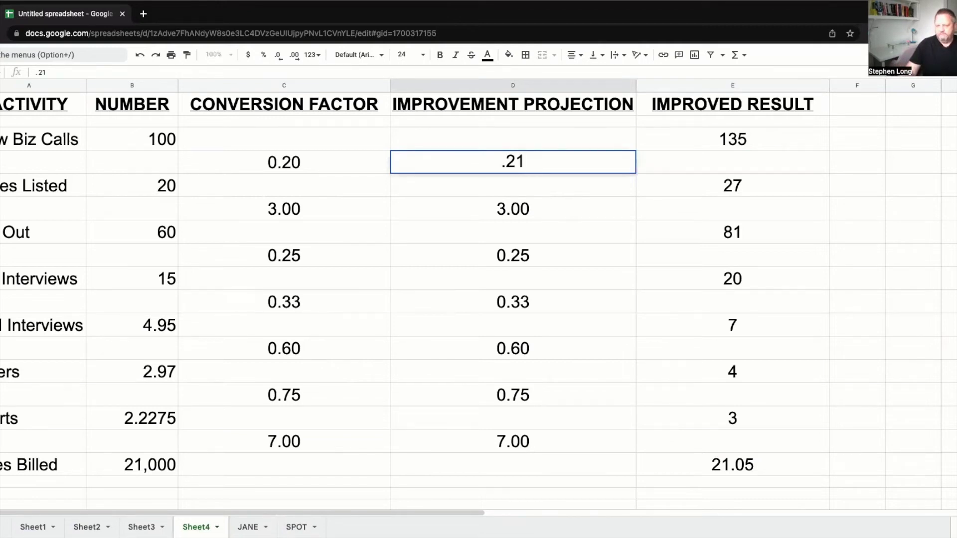
key(Return)
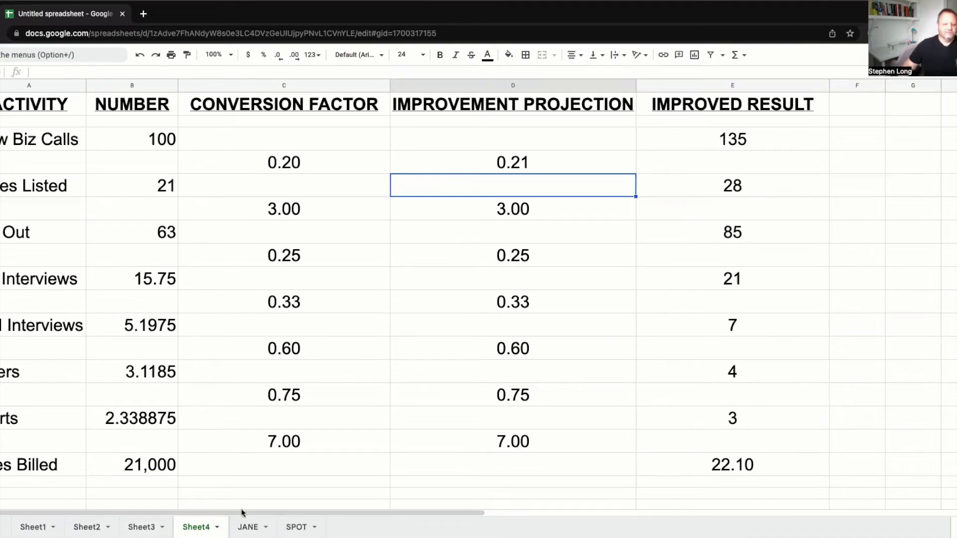
click(248, 527)
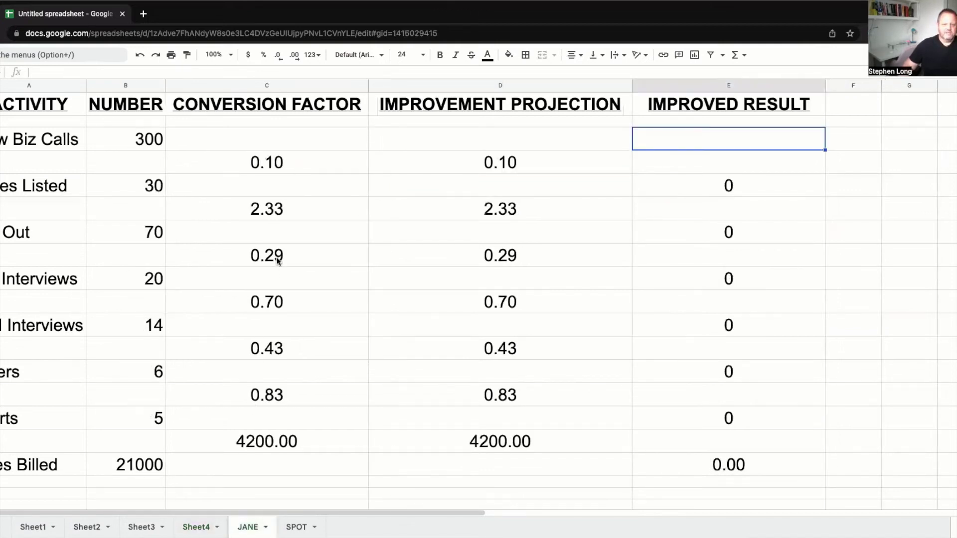
Step: Flip between the SPOT, Sheet4 and JANE sheets, ending on Sheet4 at 22.10 billed
click(313, 519)
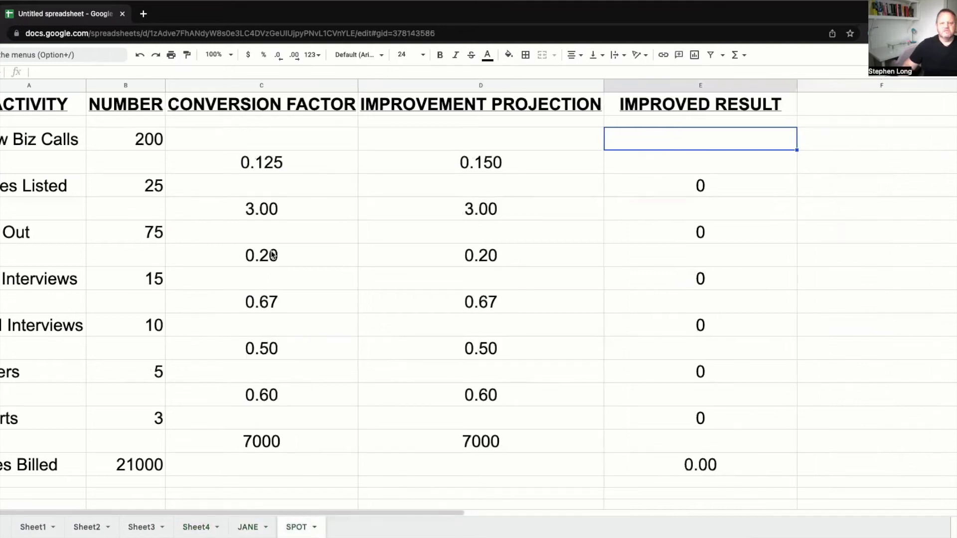
click(196, 527)
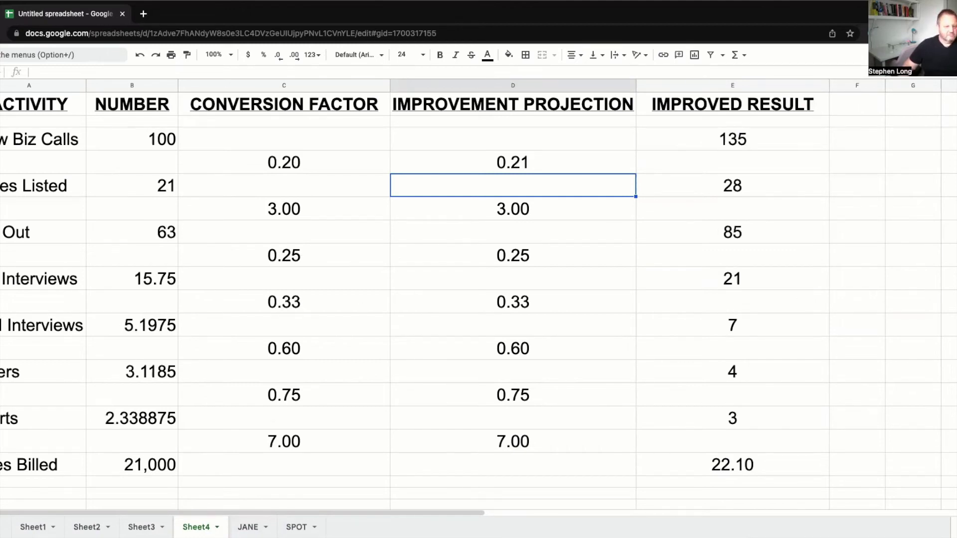
click(248, 527)
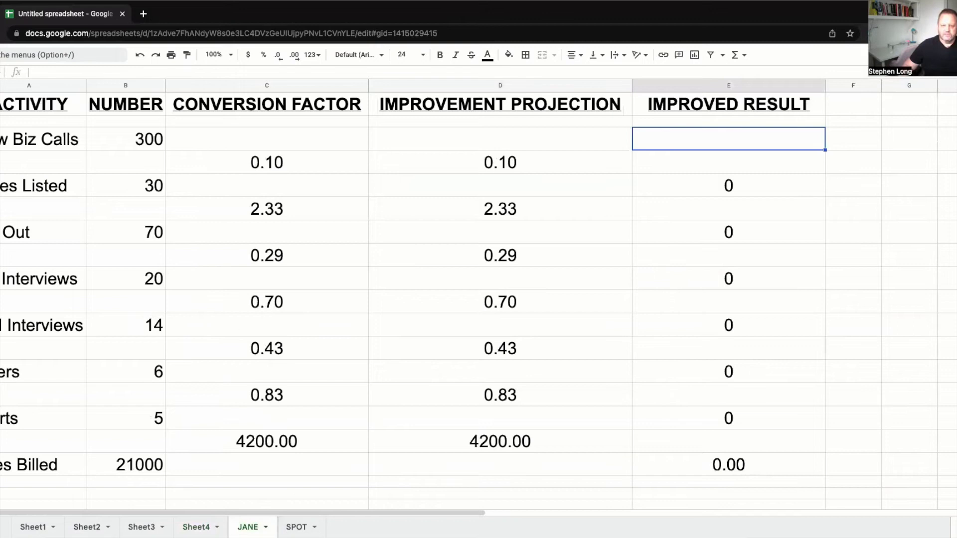
click(296, 527)
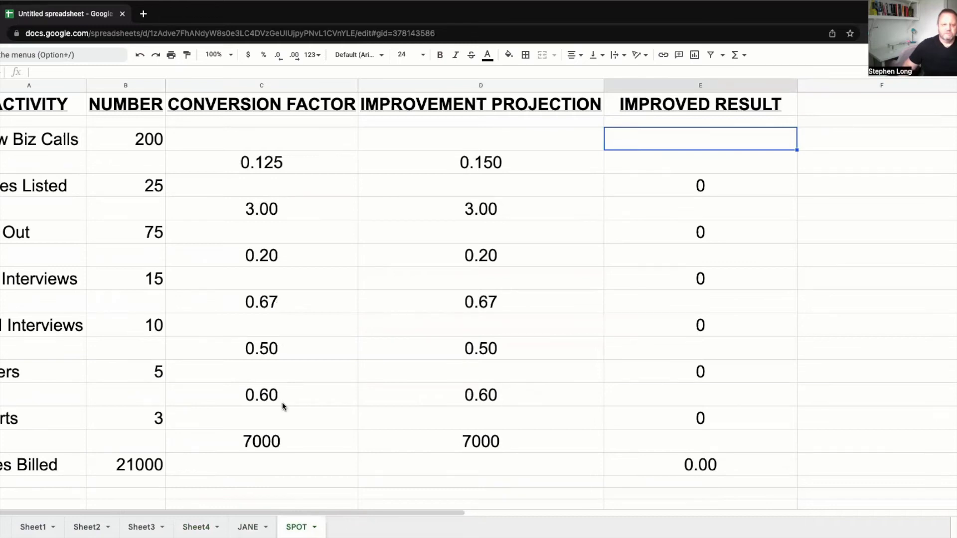
click(196, 527)
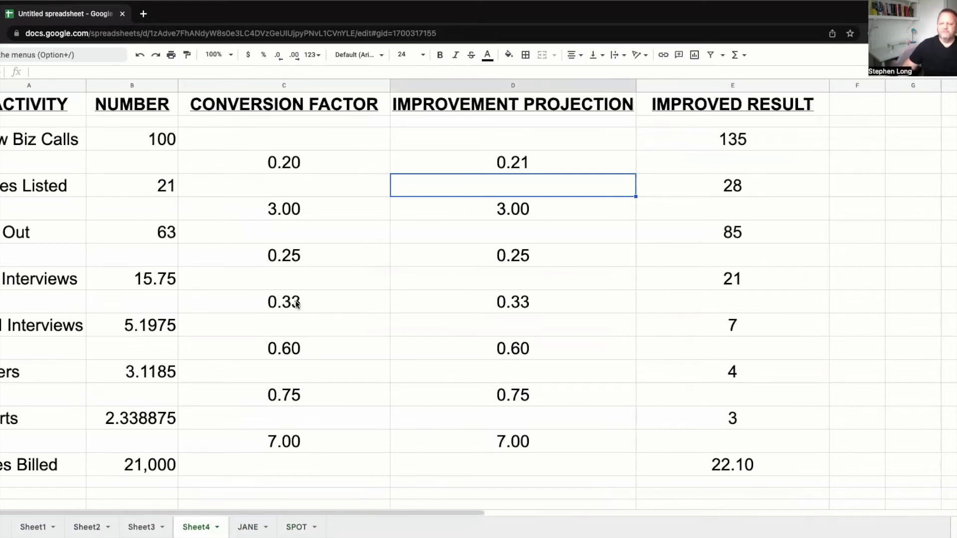
Step: Change Sheet4's fourth improvement projection from 0.33 to 0.37, making improved billed 24.78
click(556, 308)
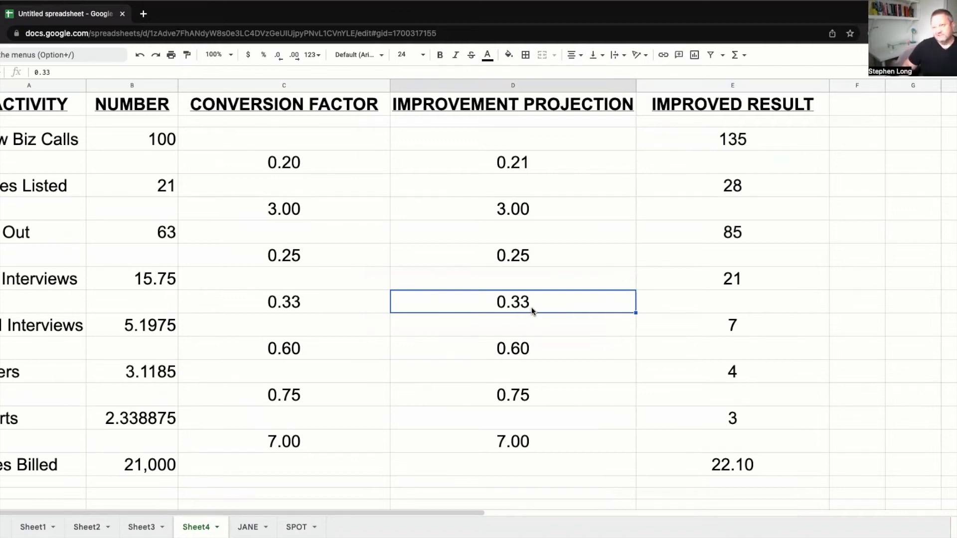
text(.37)
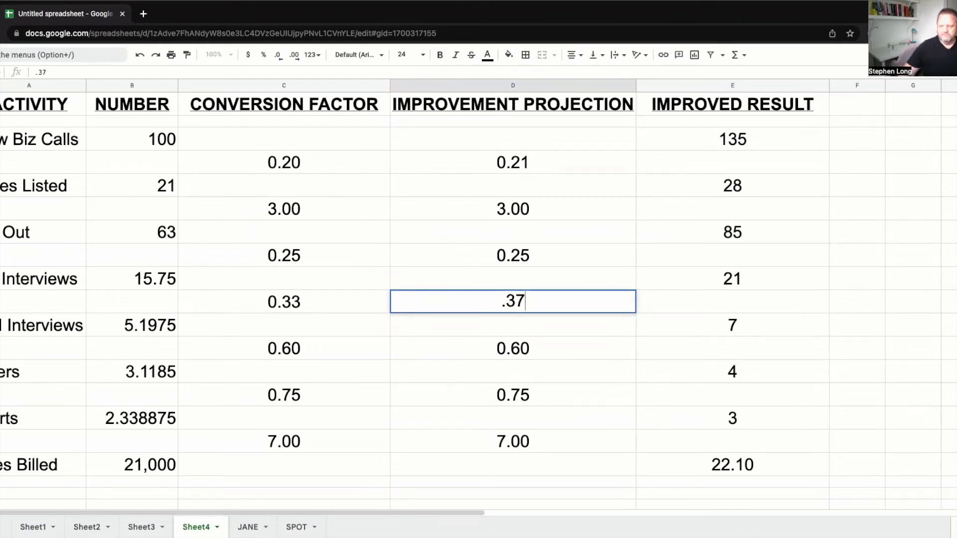
key(Return)
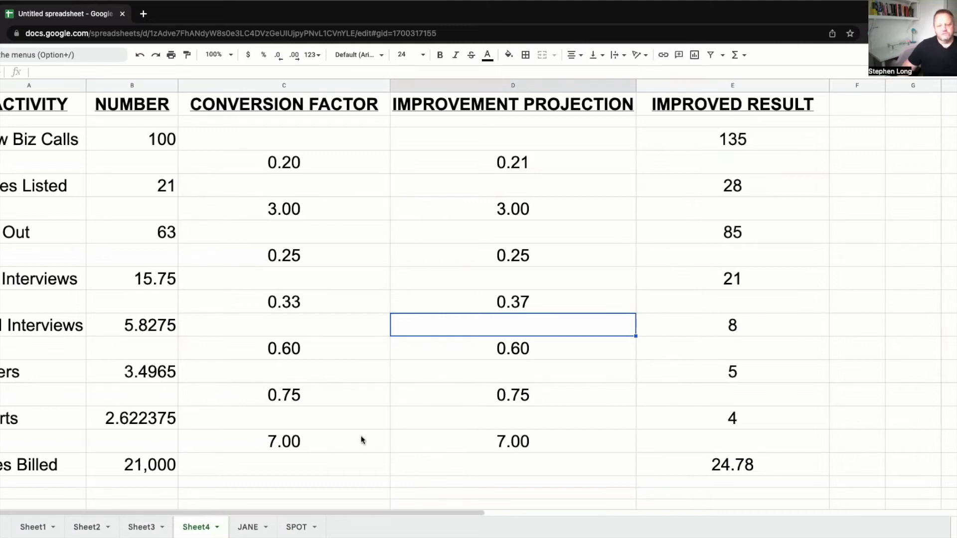
click(248, 527)
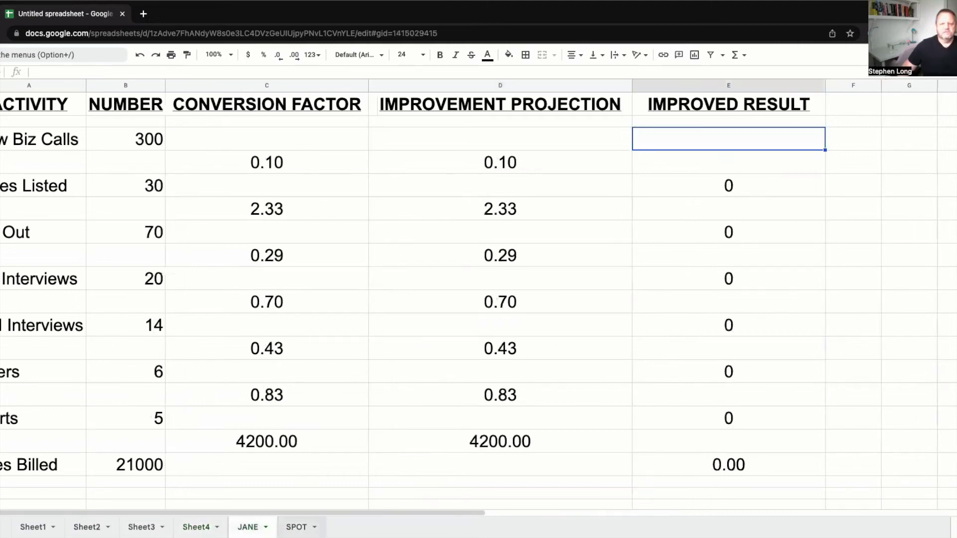
click(296, 527)
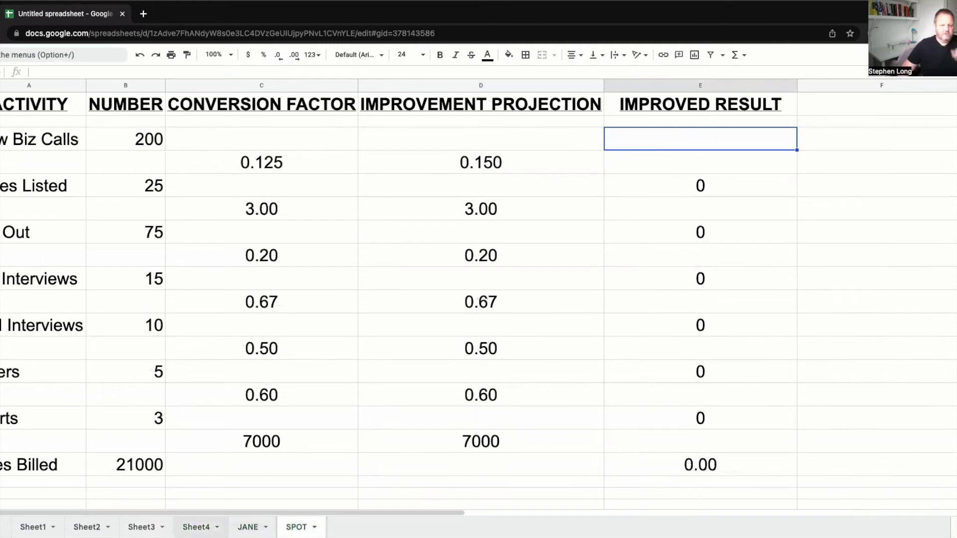
click(196, 527)
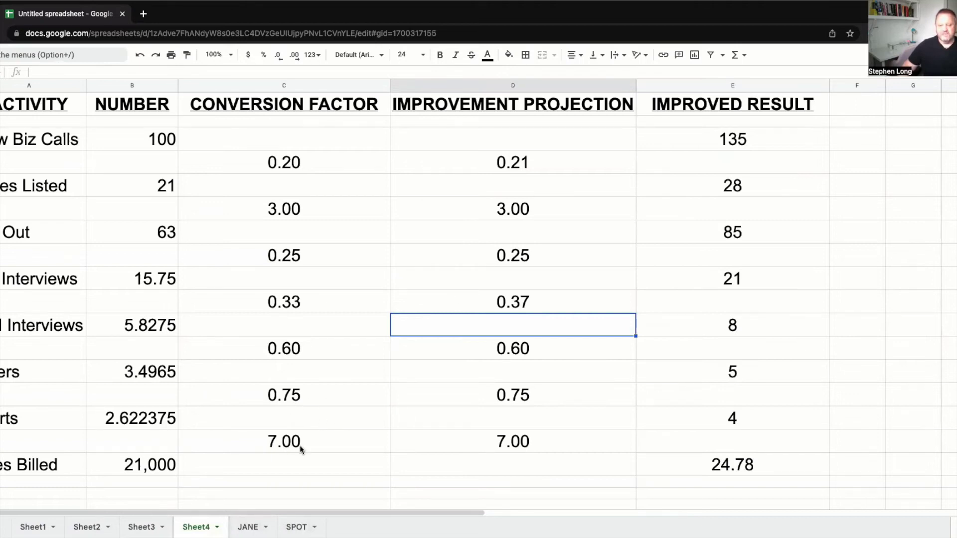
click(248, 527)
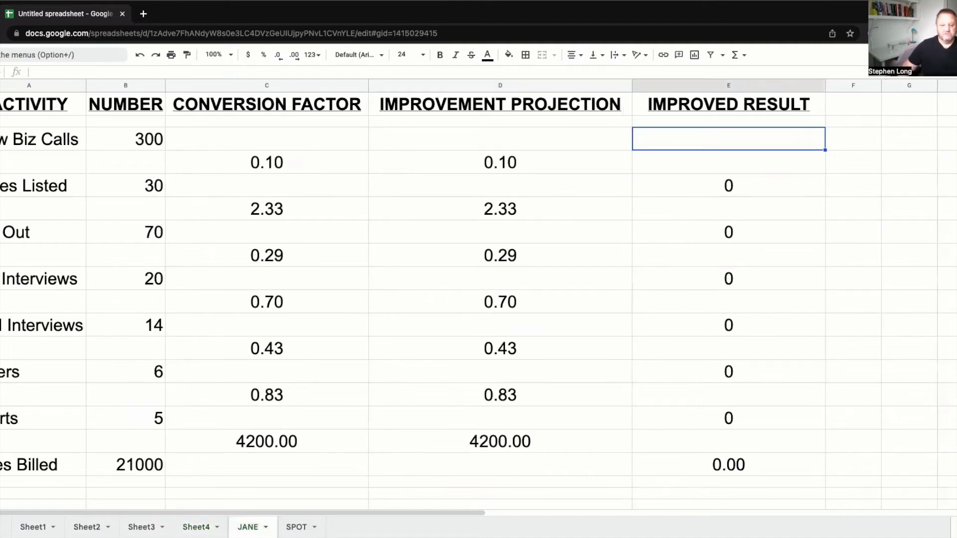
click(196, 527)
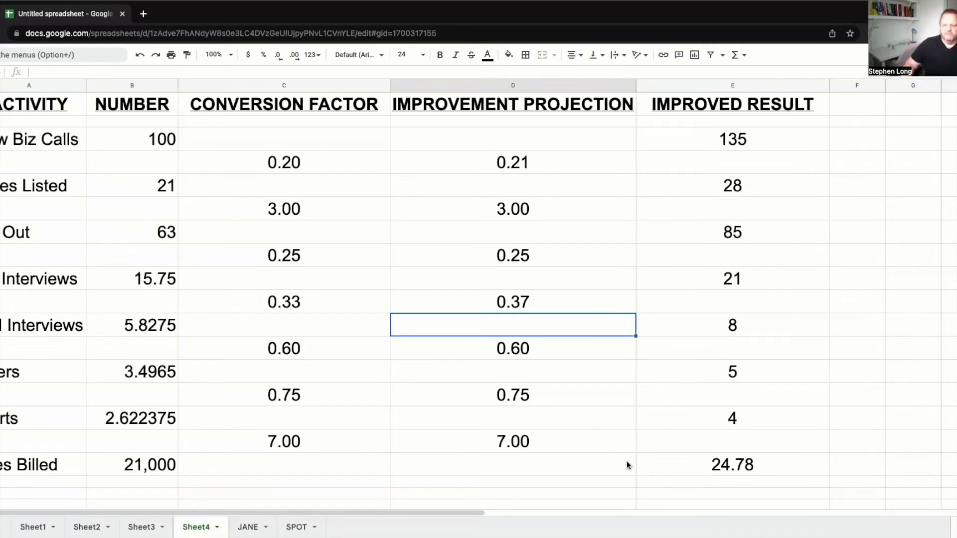
click(743, 467)
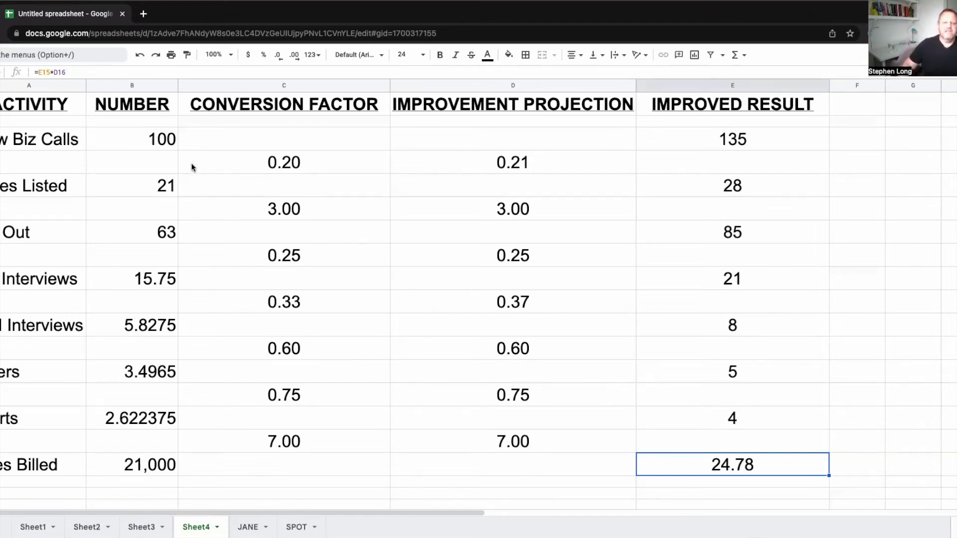
click(248, 527)
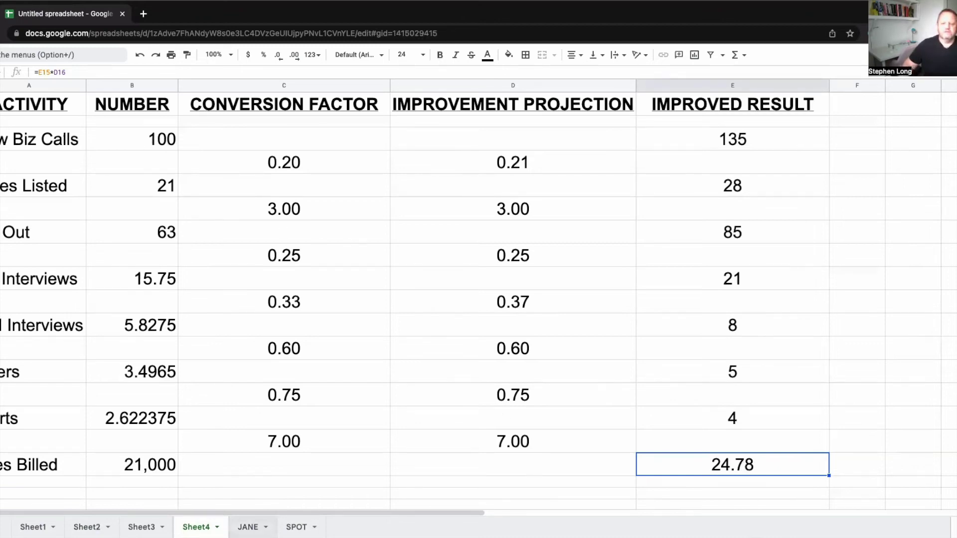
click(297, 527)
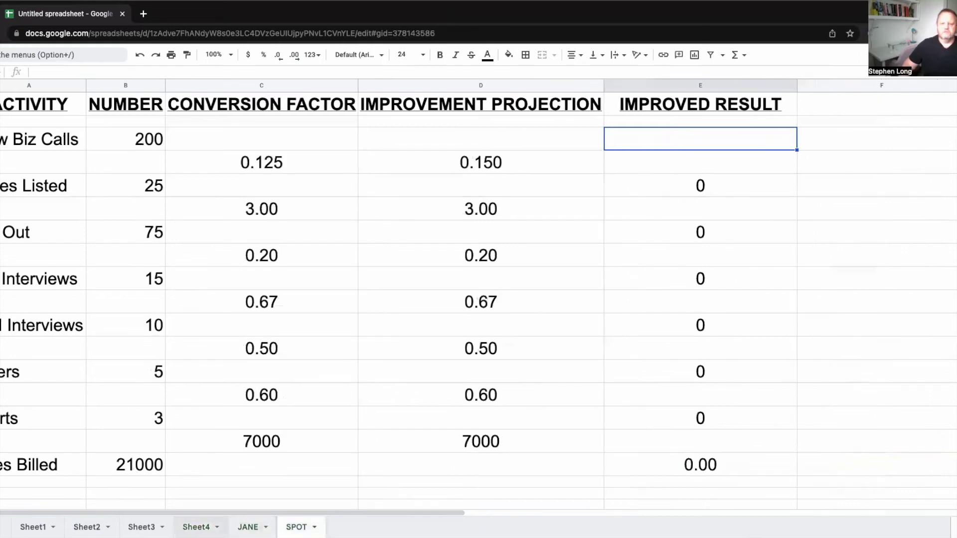
click(196, 527)
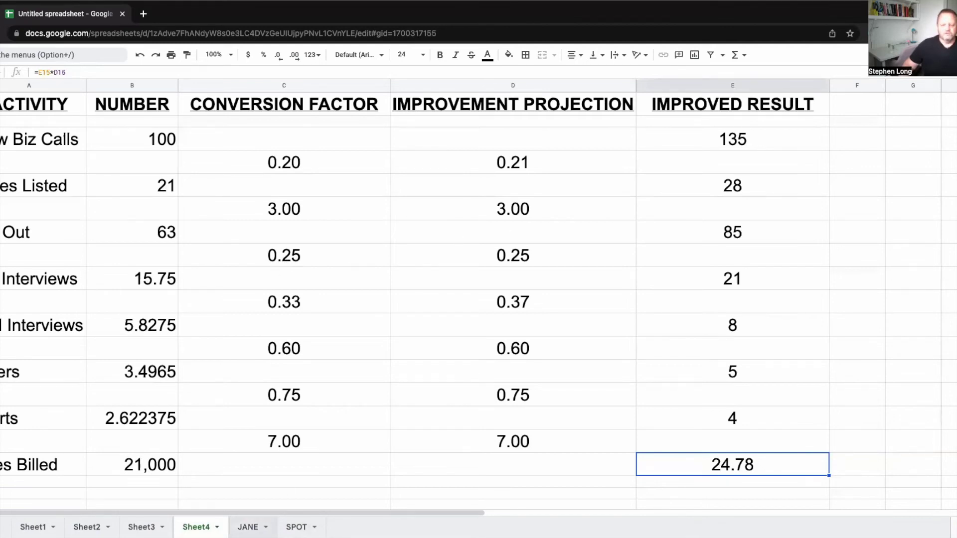
click(248, 527)
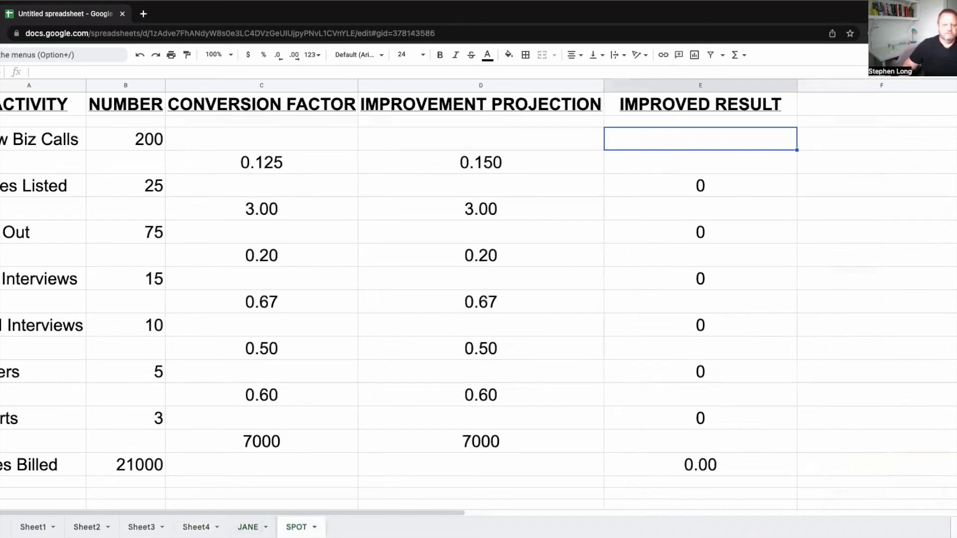
click(247, 527)
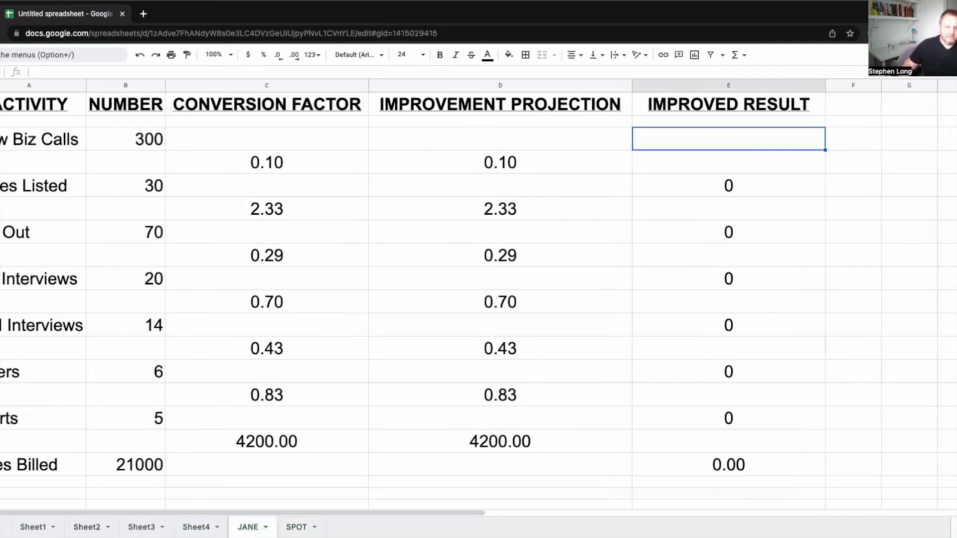
click(196, 527)
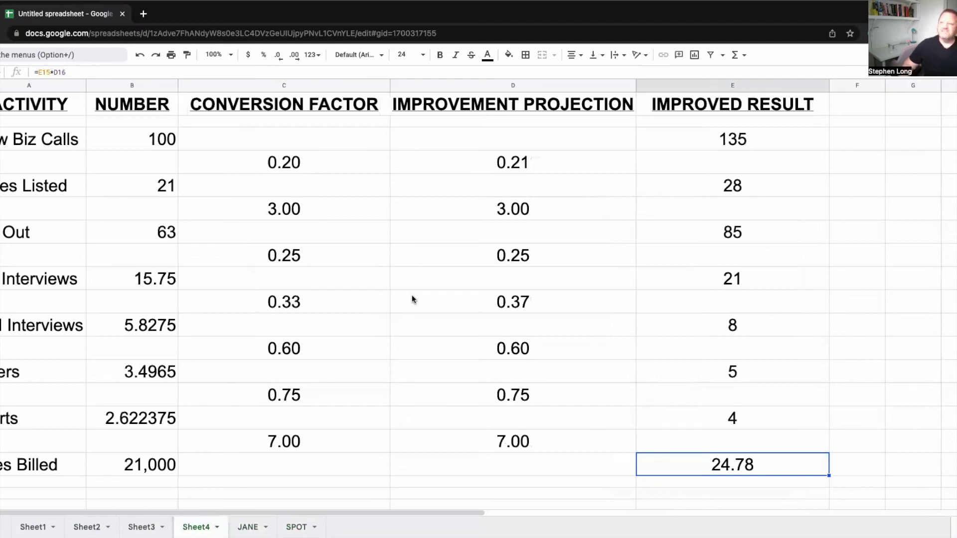
Step: Change Sheet4's third improvement projection from 0.25 to 0.275, lifting improved billed to 27.26
click(529, 258)
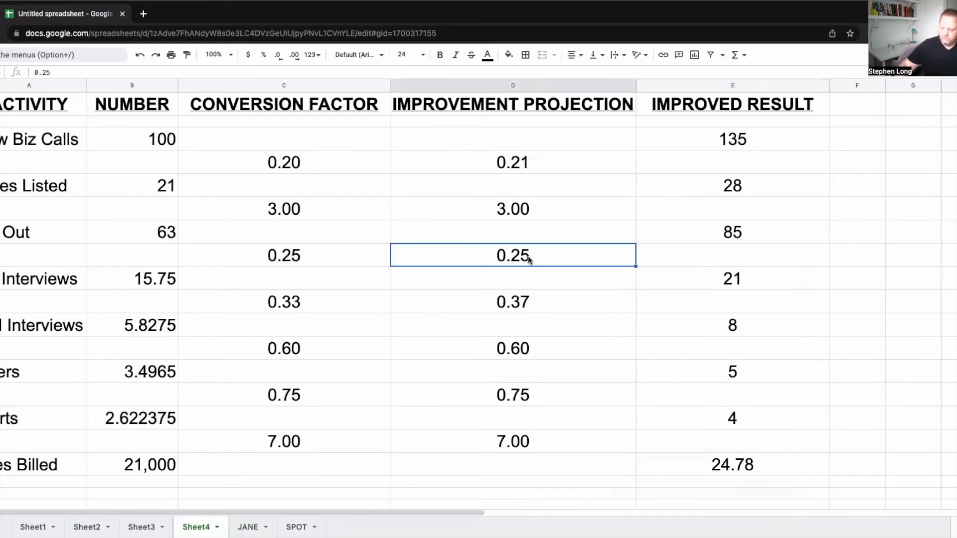
text(.275)
key(Return)
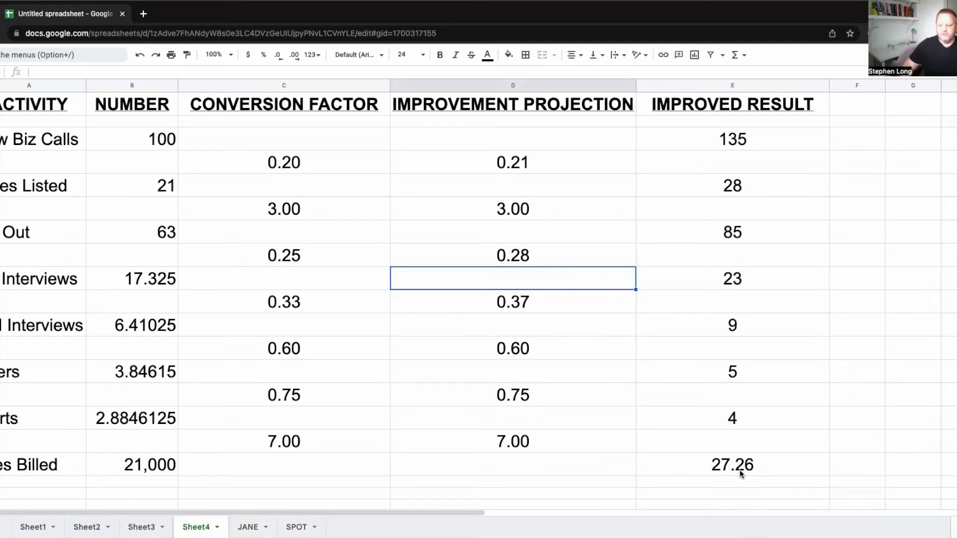
click(157, 467)
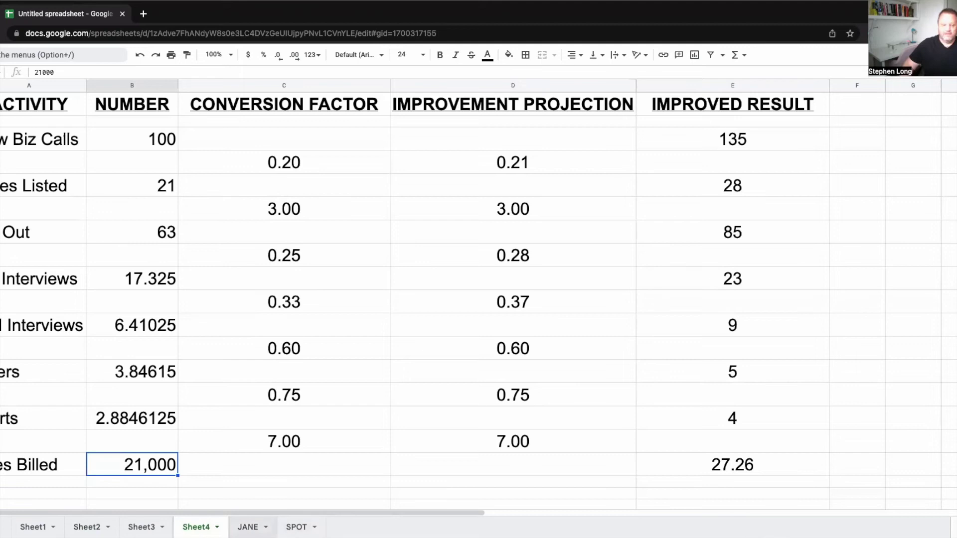
click(248, 527)
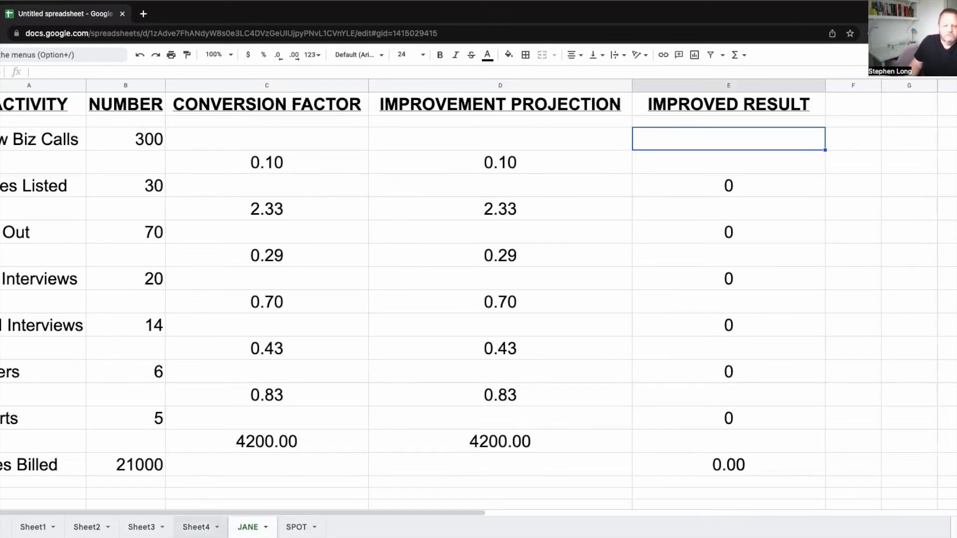
click(196, 527)
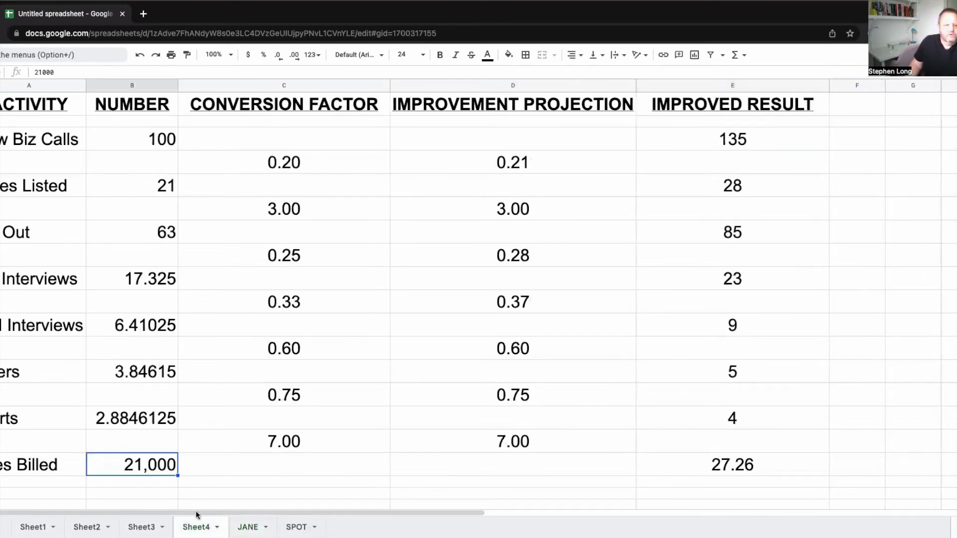
click(293, 520)
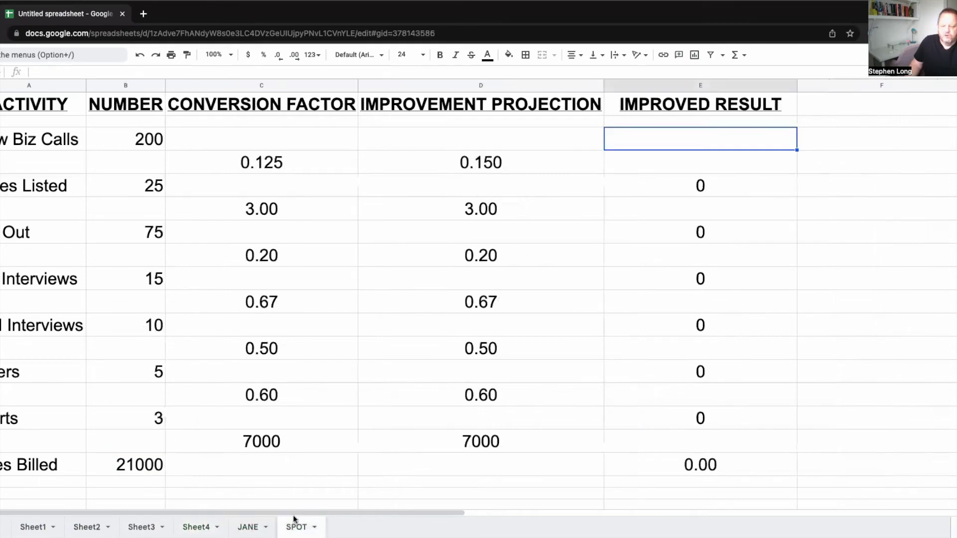
click(248, 527)
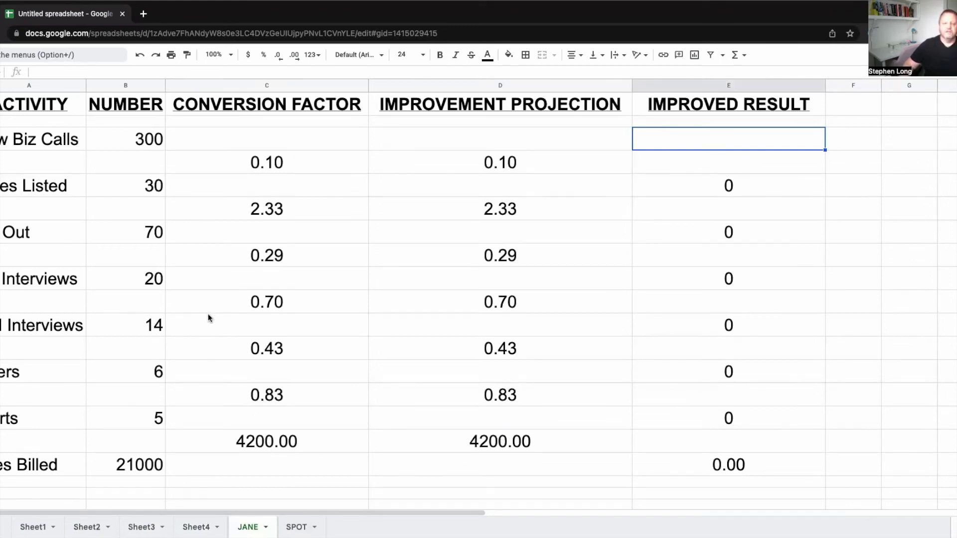
click(154, 136)
click(266, 168)
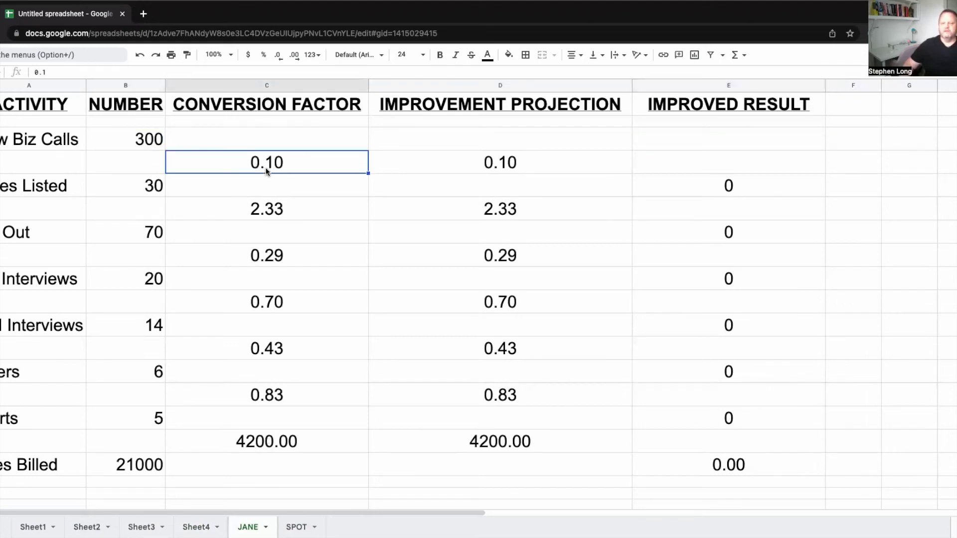
click(519, 155)
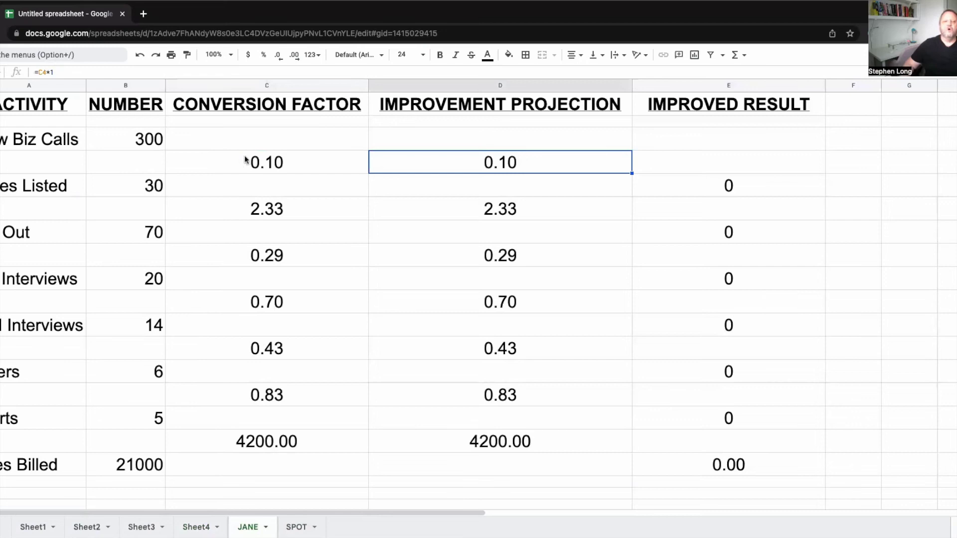
click(148, 142)
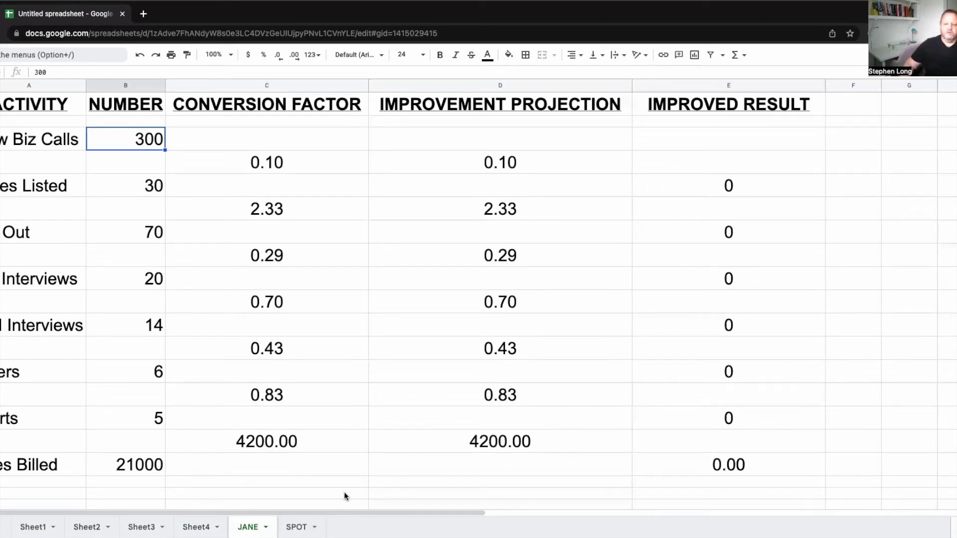
click(247, 441)
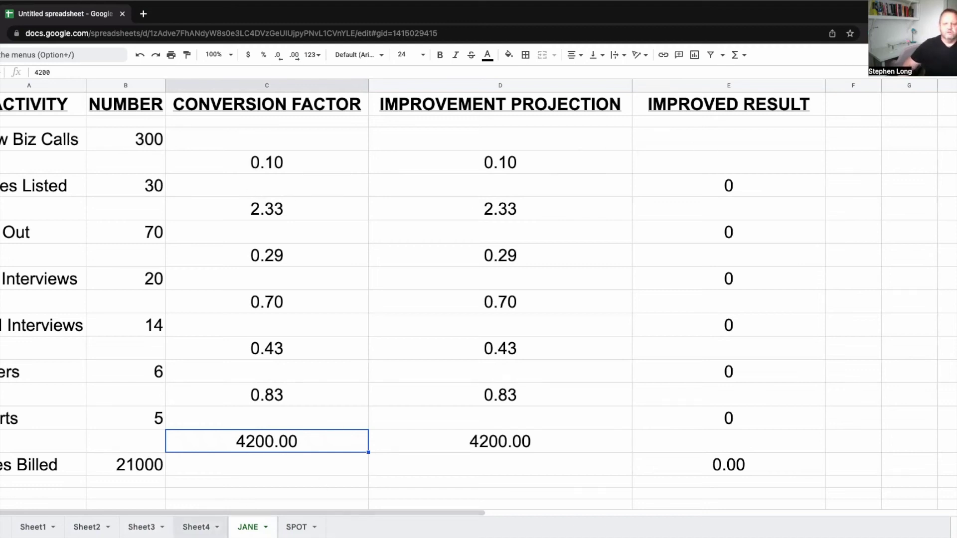
Step: Compare Sheet4 against the SPOT sheet, ending on SPOT
click(196, 527)
click(297, 527)
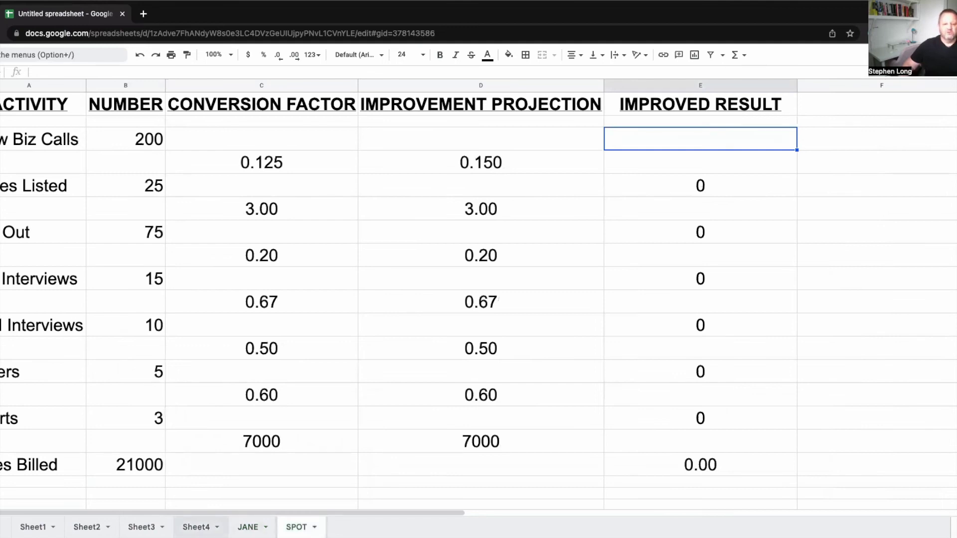
click(196, 527)
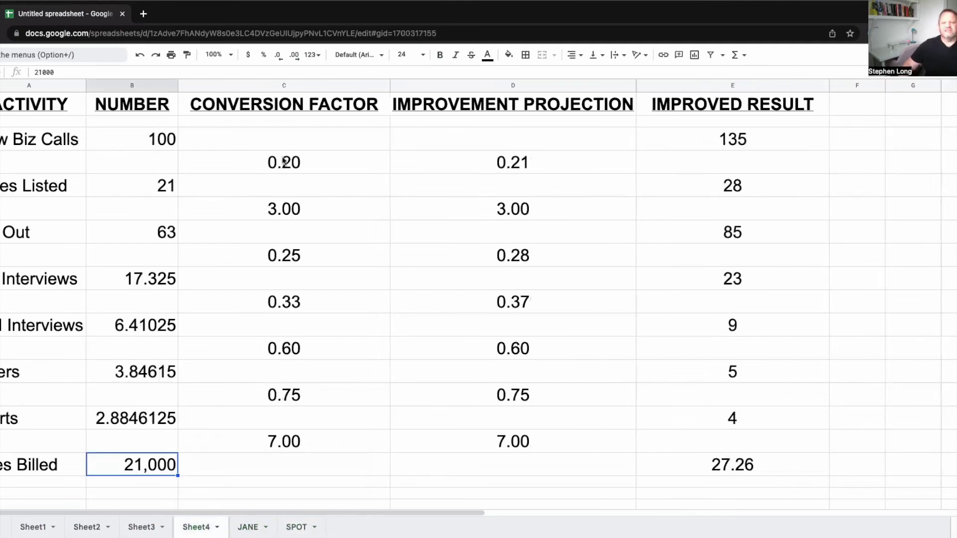
click(297, 526)
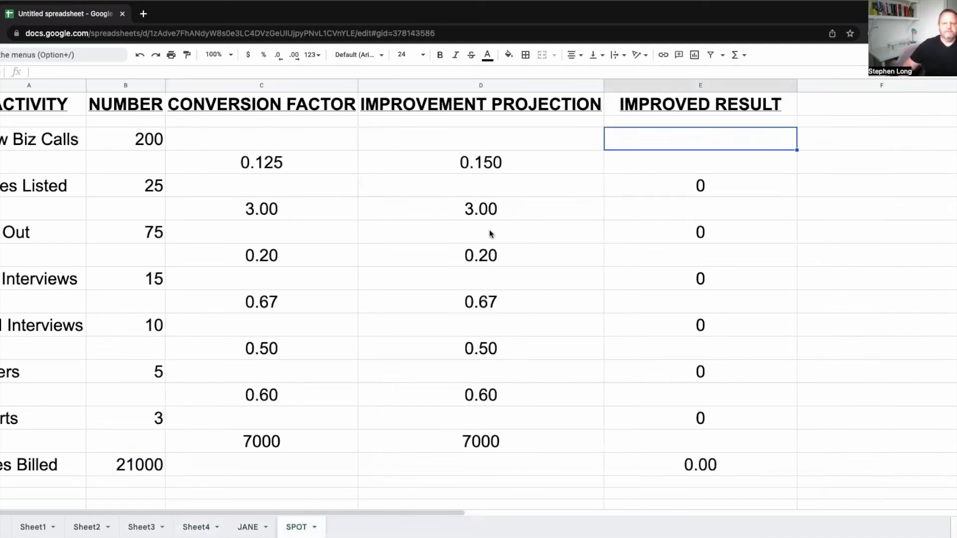
Step: Replace SPOT's first improvement projection 0.150 with 0.125 in D4
click(493, 168)
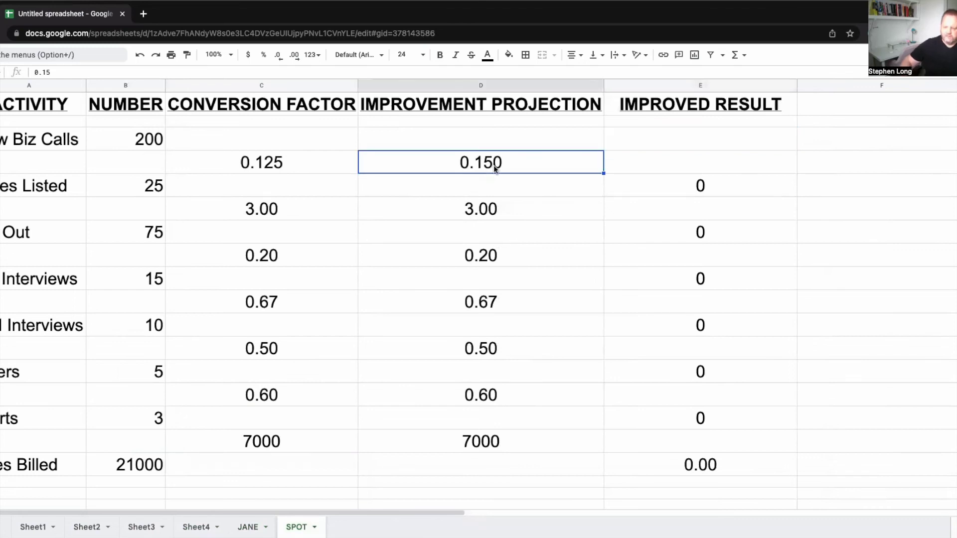
key(BackSpace)
text(.125)
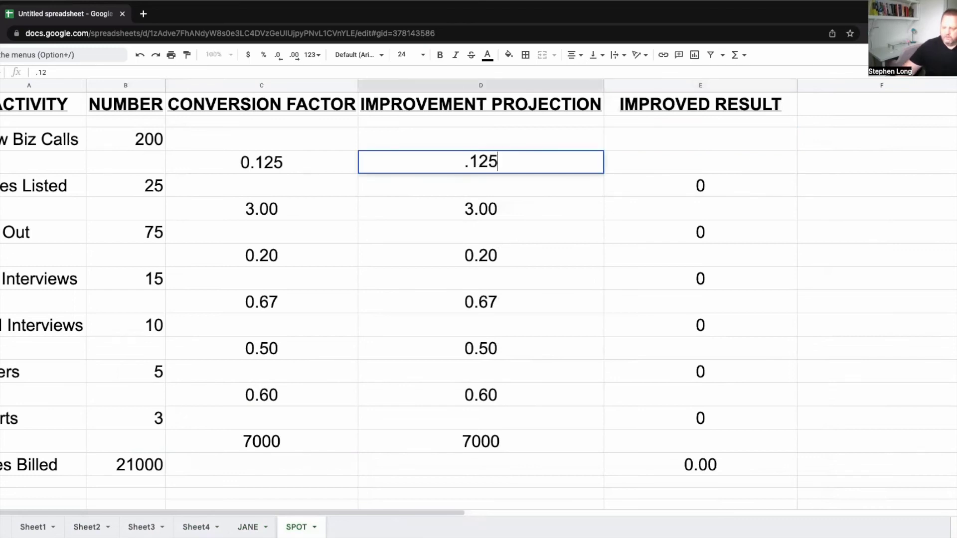
key(Return)
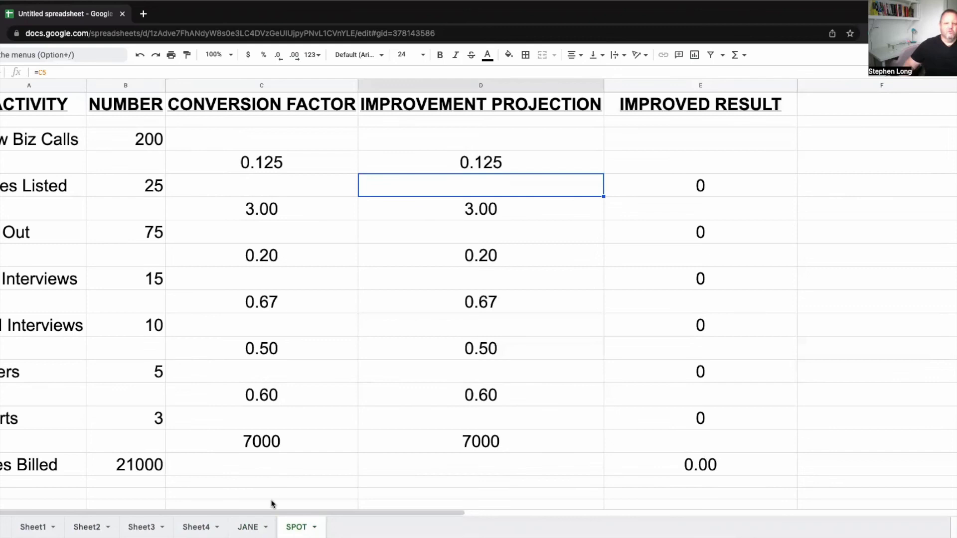
click(197, 527)
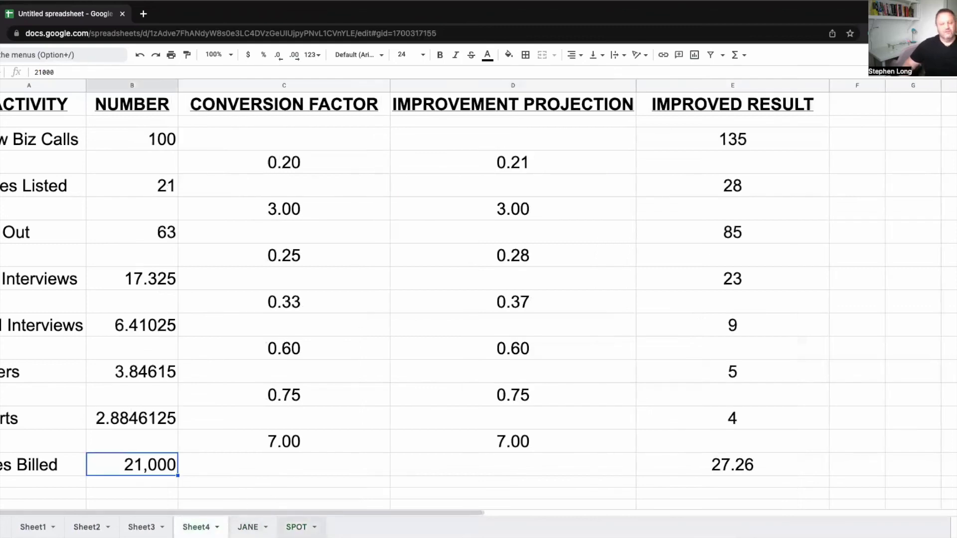
click(297, 527)
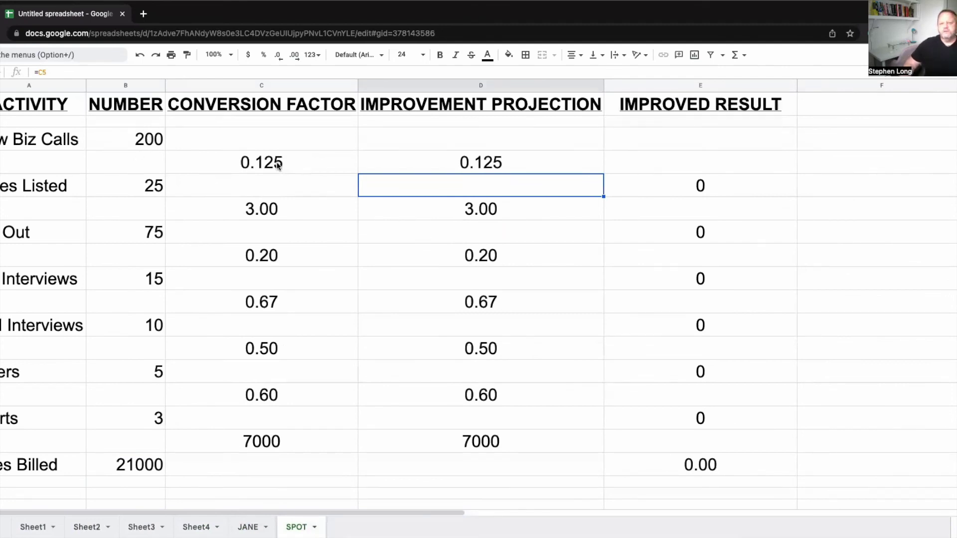
click(511, 168)
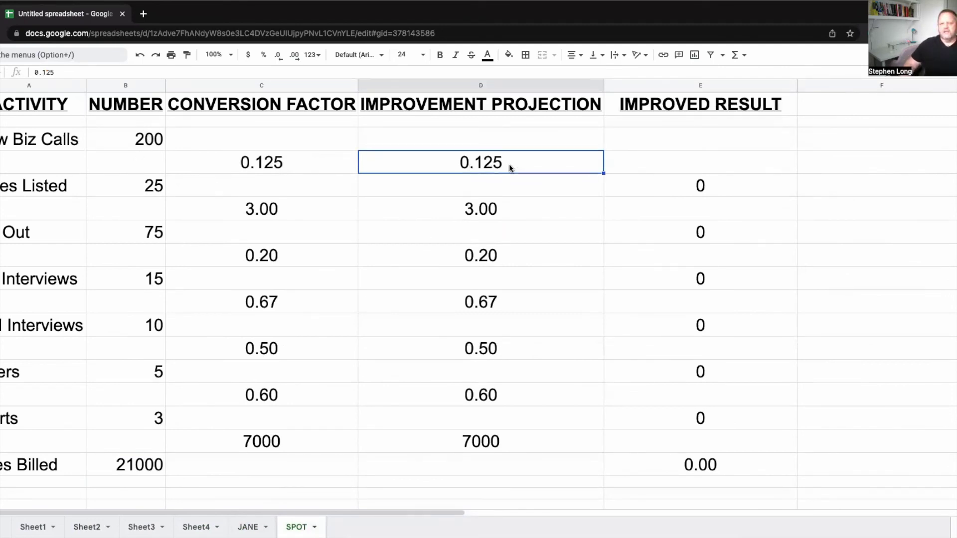
click(196, 528)
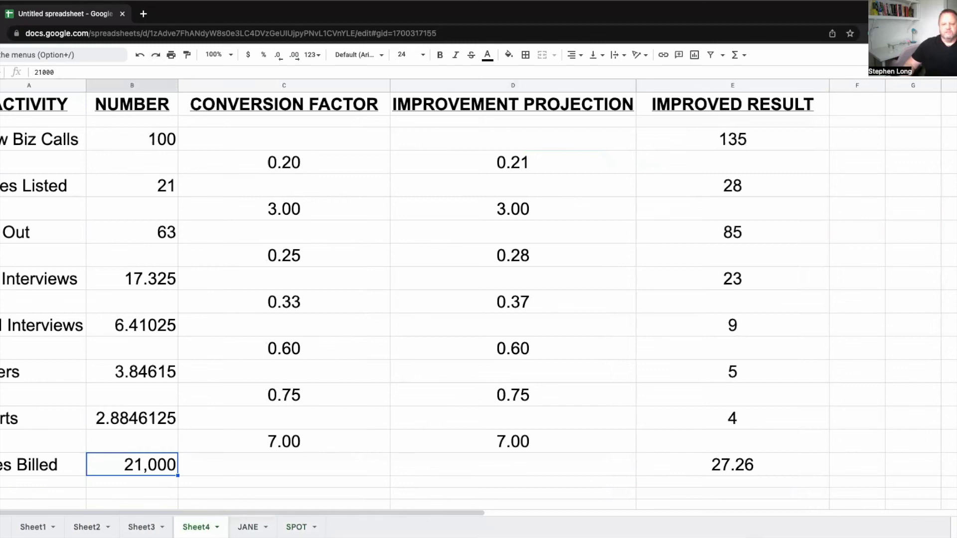
click(248, 527)
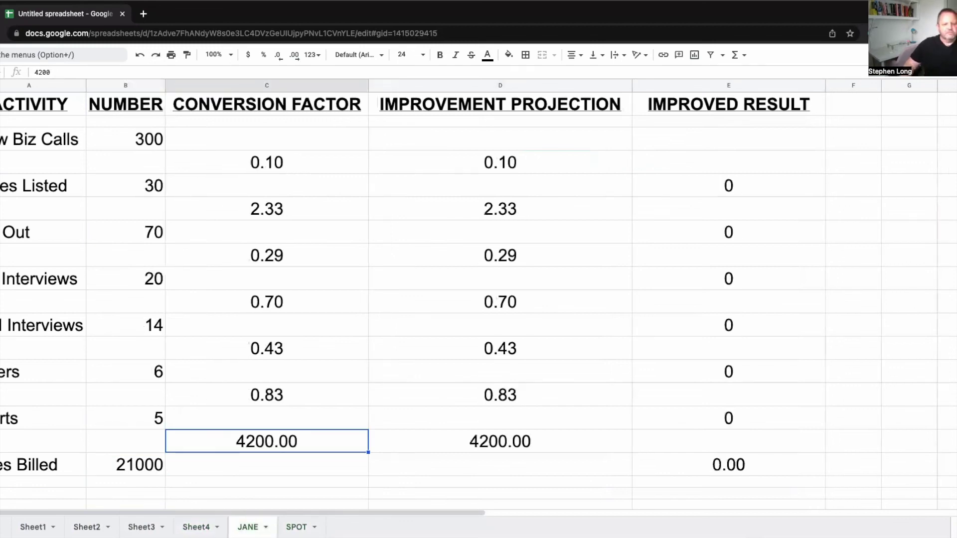
click(297, 527)
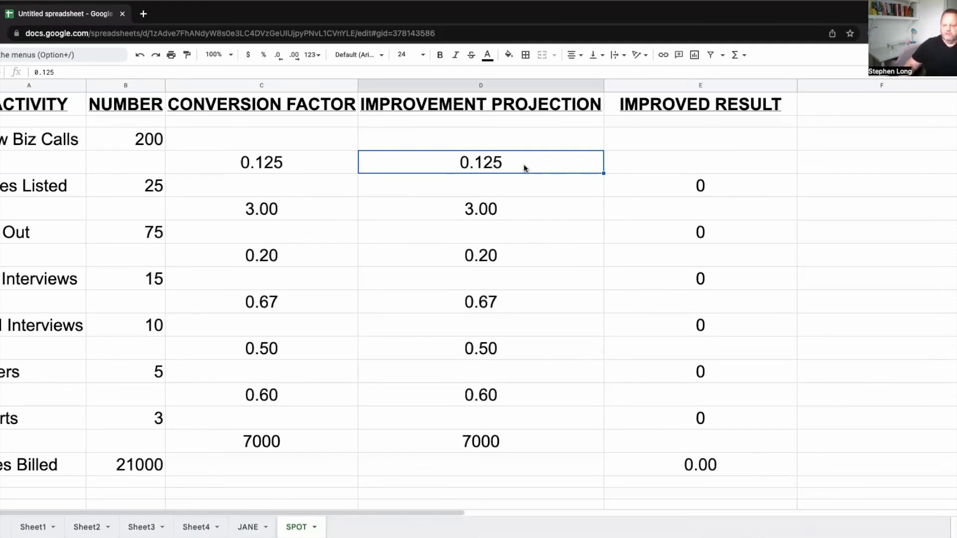
Step: Set SPOT's D4 projection to 0.175 and improved New Biz Calls to 200, projecting 29400.00 billed
text(.175)
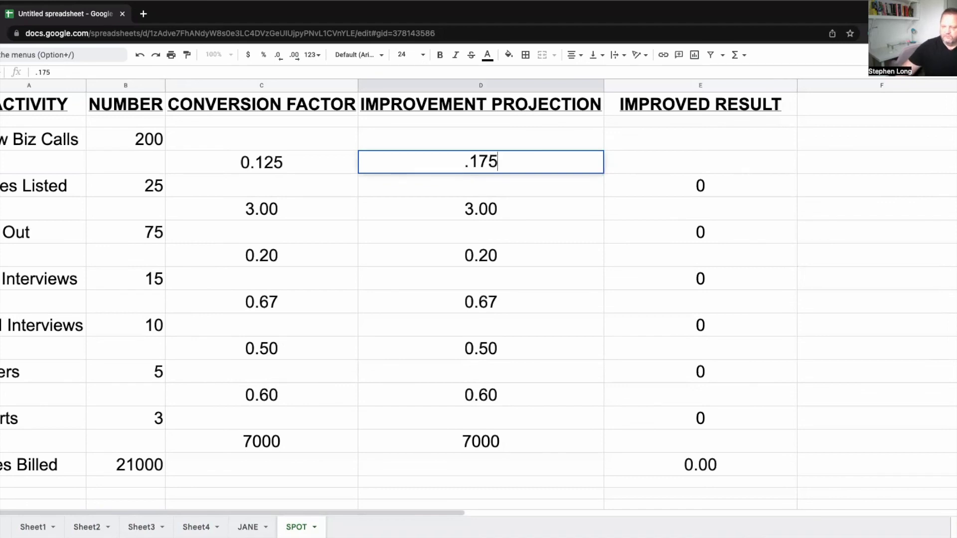
key(Return)
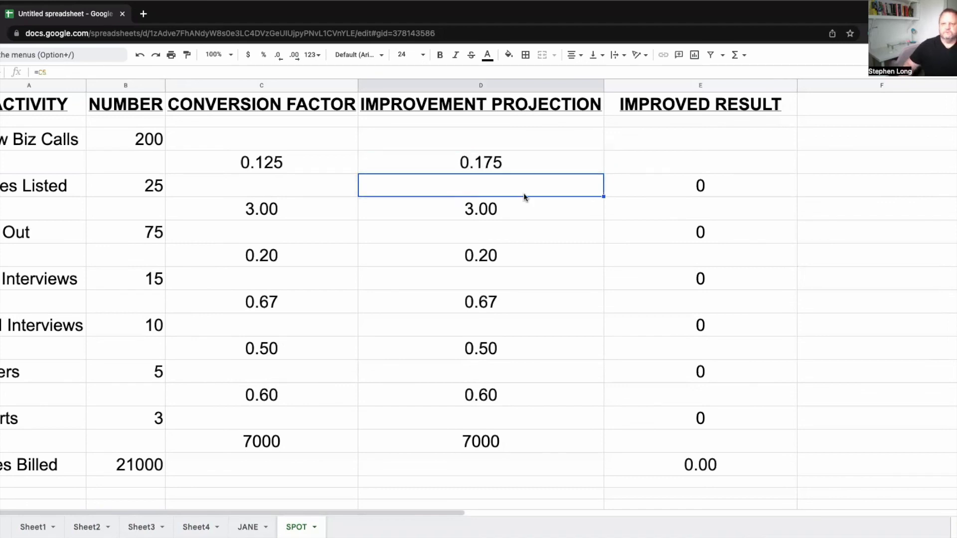
click(676, 143)
text(200)
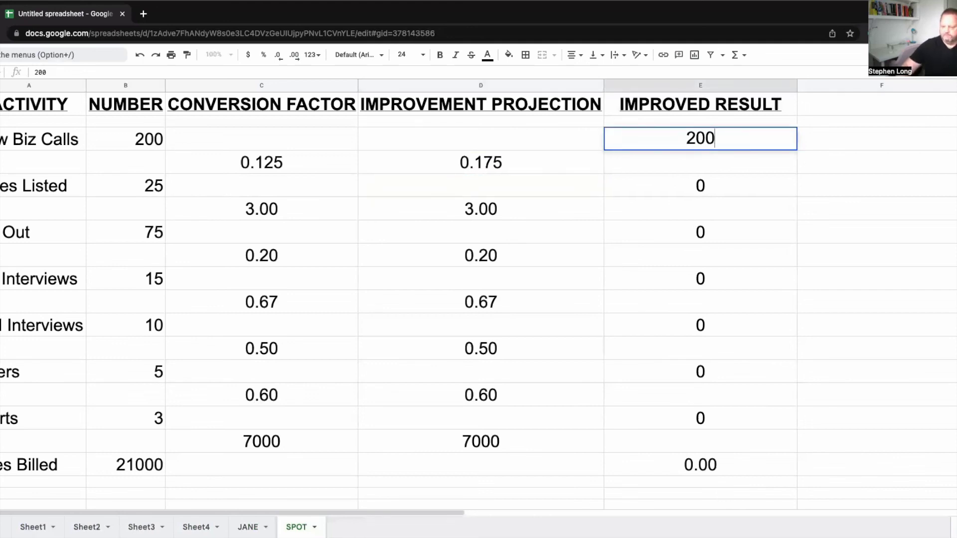
key(Return)
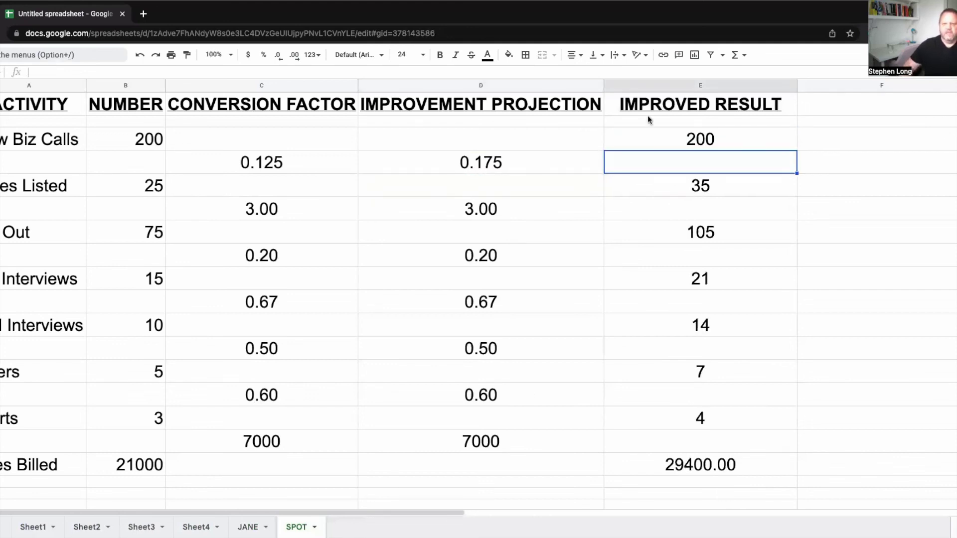